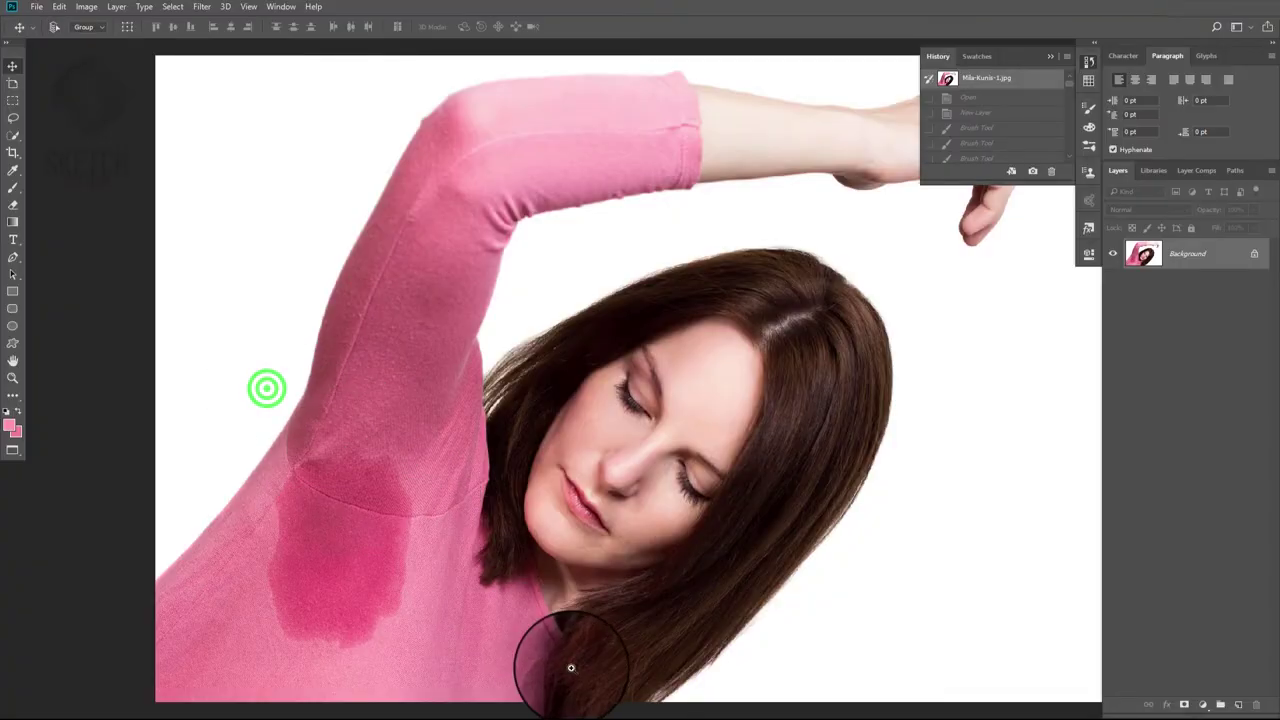
Zoom in twice on the dark underarm sweat stain so it fills the view.
{"action": "left_click", "coordinate": [423, 609]}
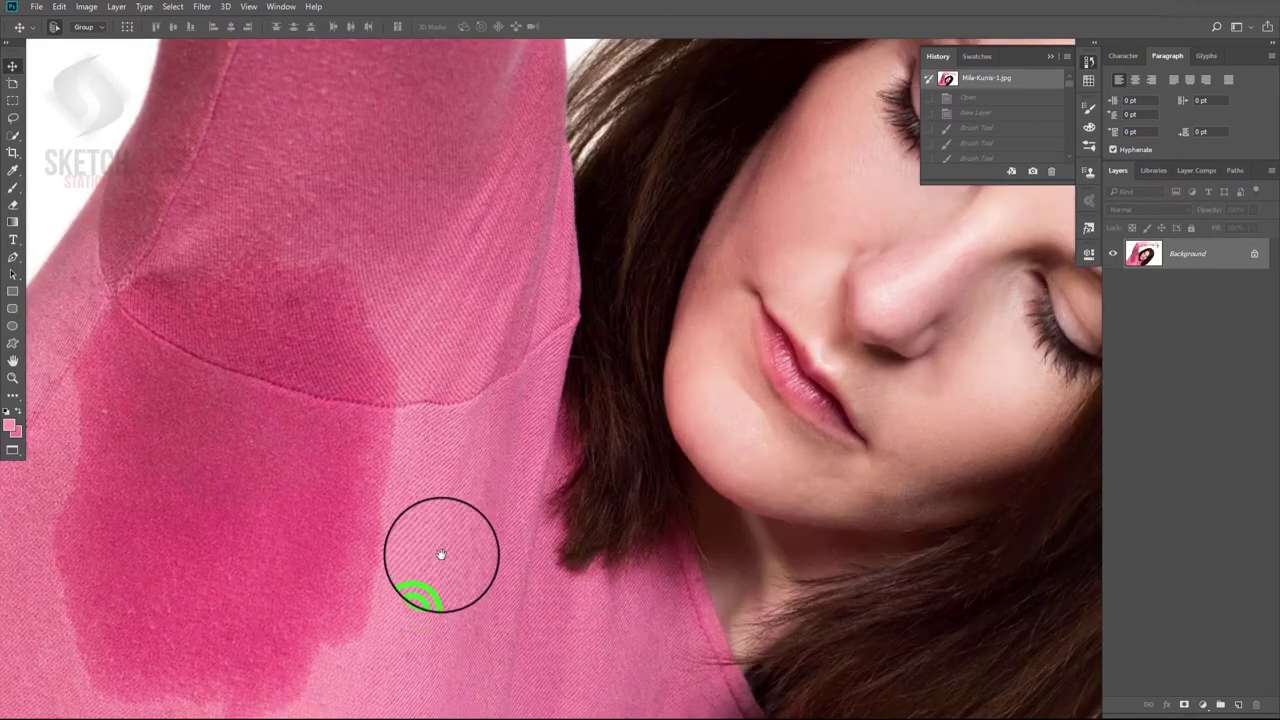
{"action": "left_click", "coordinate": [395, 424]}
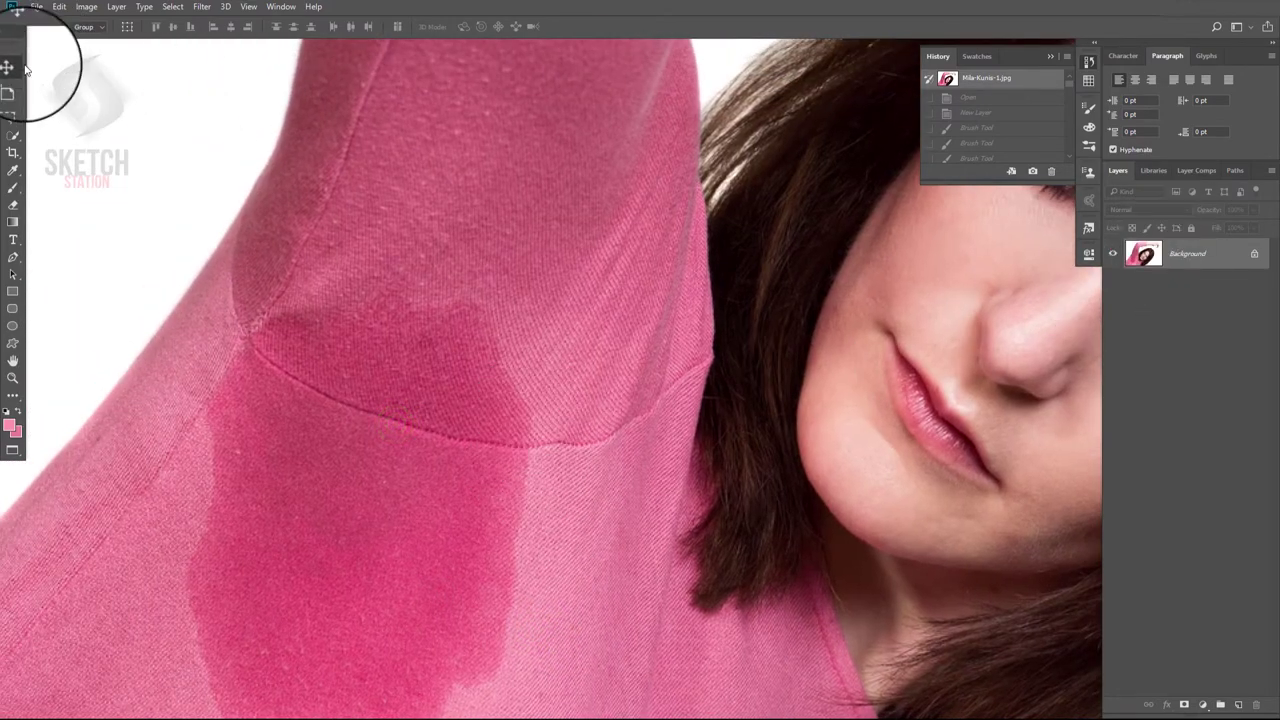
Lasso clean fabric above the stain onto Layer 1 and move it over the stain.
{"action": "left_click", "coordinate": [15, 117]}
{"action": "left_click_drag", "start_coordinate": [568, 114], "coordinate": [640, 215]}
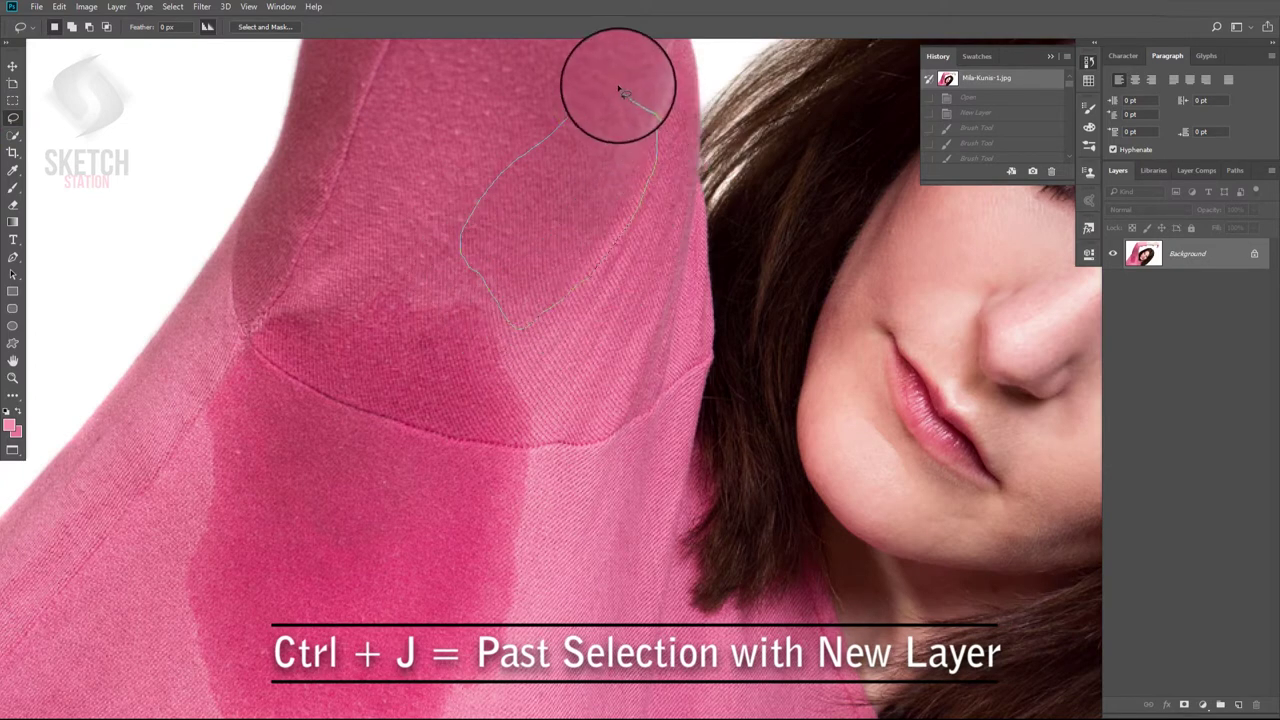
{"action": "left_click_drag", "start_coordinate": [621, 92], "coordinate": [620, 90]}
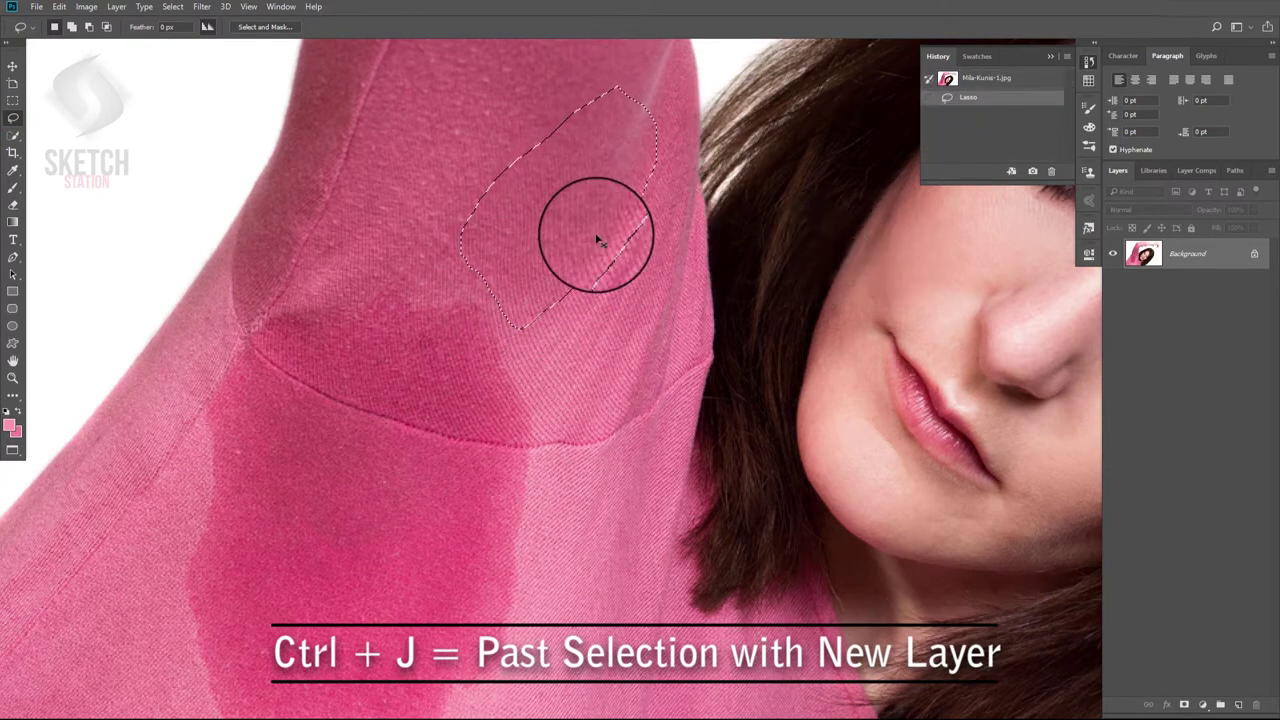
{"action": "key", "text": "ctrl+j"}
{"action": "left_click_drag", "start_coordinate": [574, 244], "coordinate": [487, 380]}
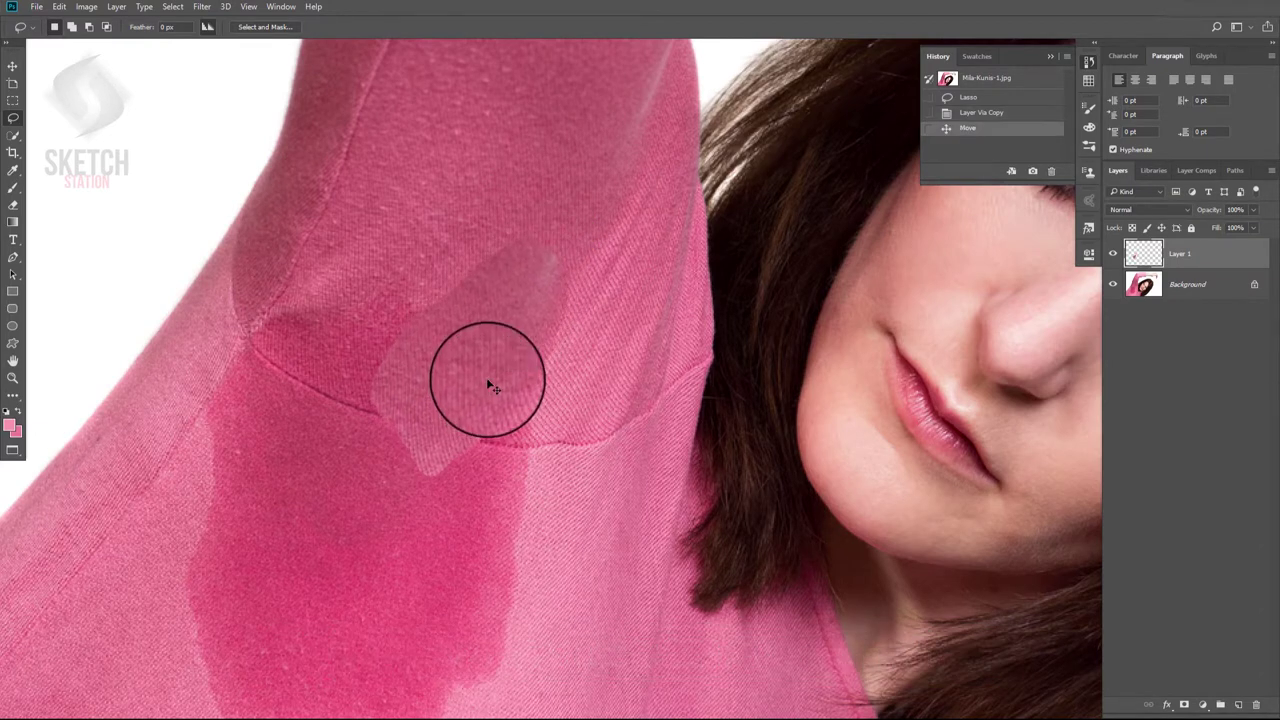
Copy a second clean fabric patch from the Background onto Layer 2 over the stain.
{"action": "left_click_drag", "start_coordinate": [407, 76], "coordinate": [337, 214]}
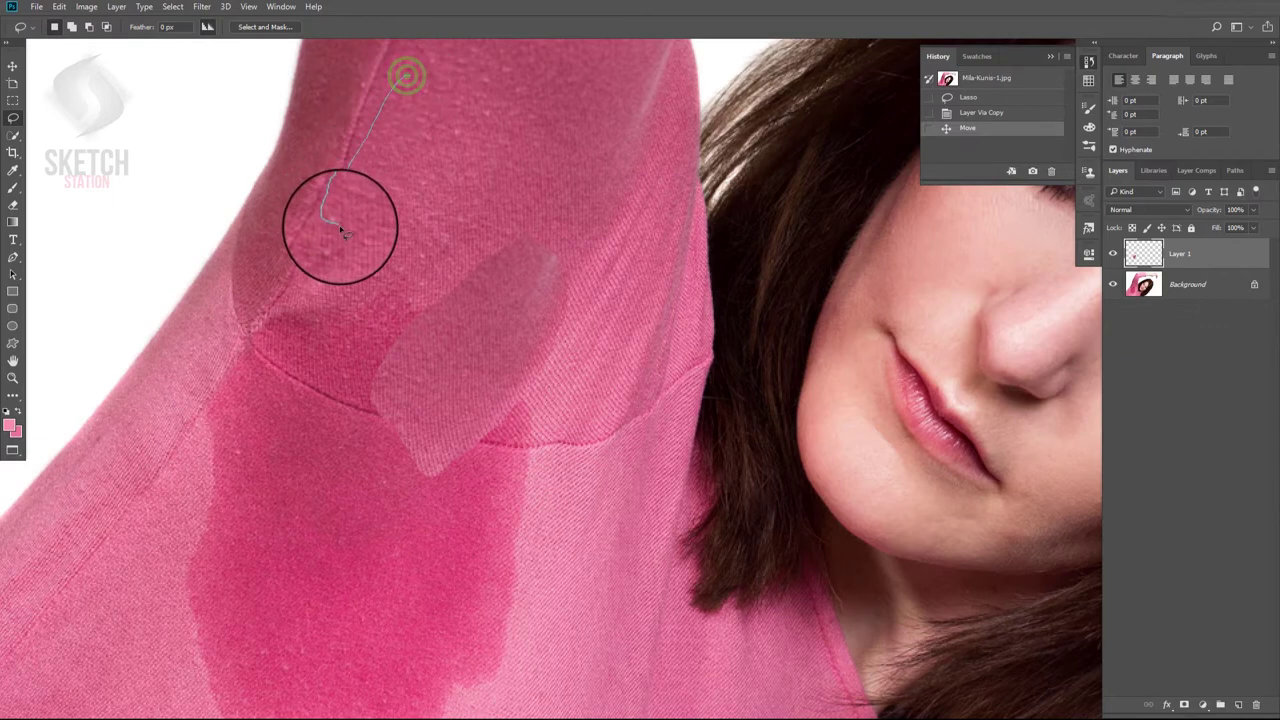
{"action": "left_click_drag", "start_coordinate": [322, 311], "coordinate": [542, 107]}
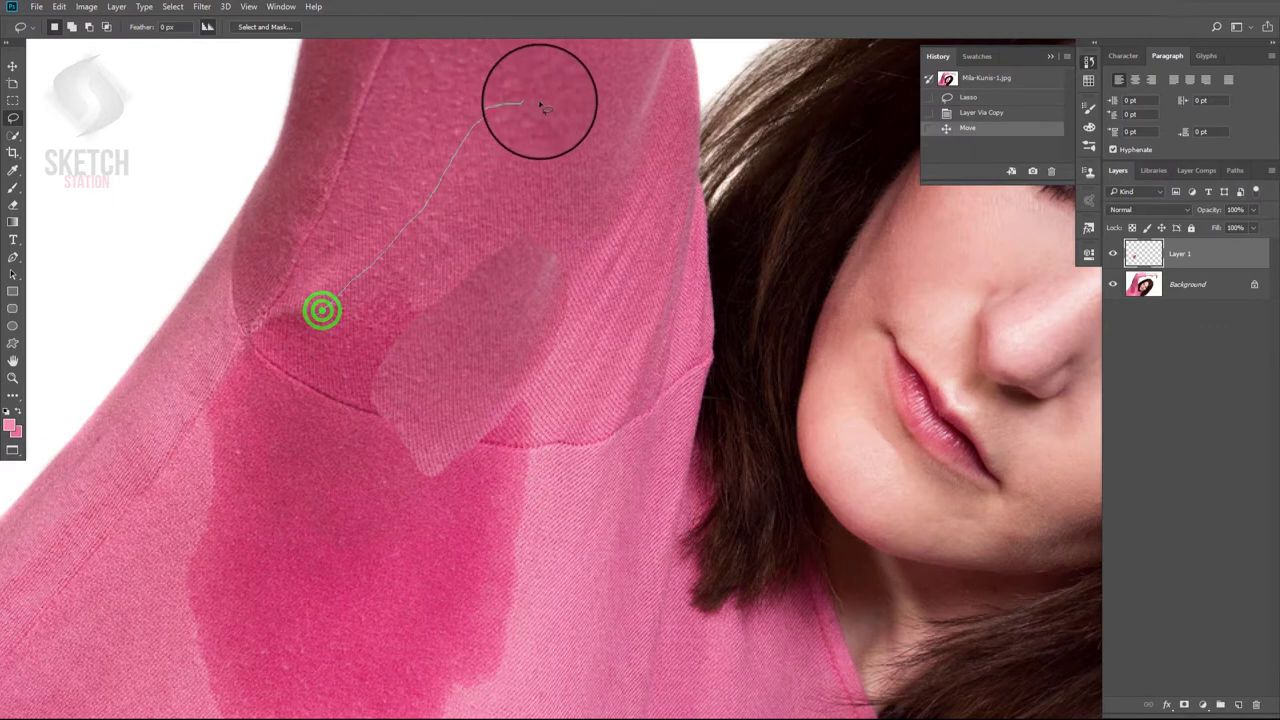
{"action": "left_click_drag", "start_coordinate": [369, 358], "coordinate": [372, 358]}
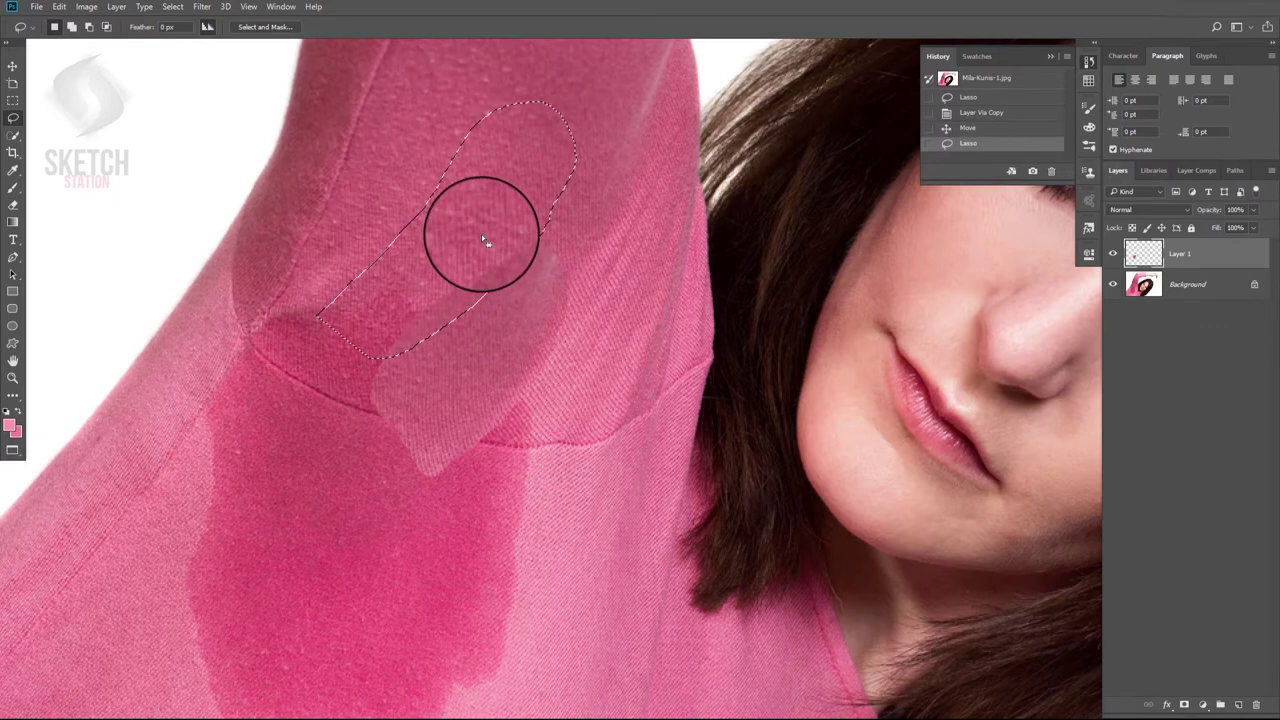
{"action": "left_click", "coordinate": [1158, 292]}
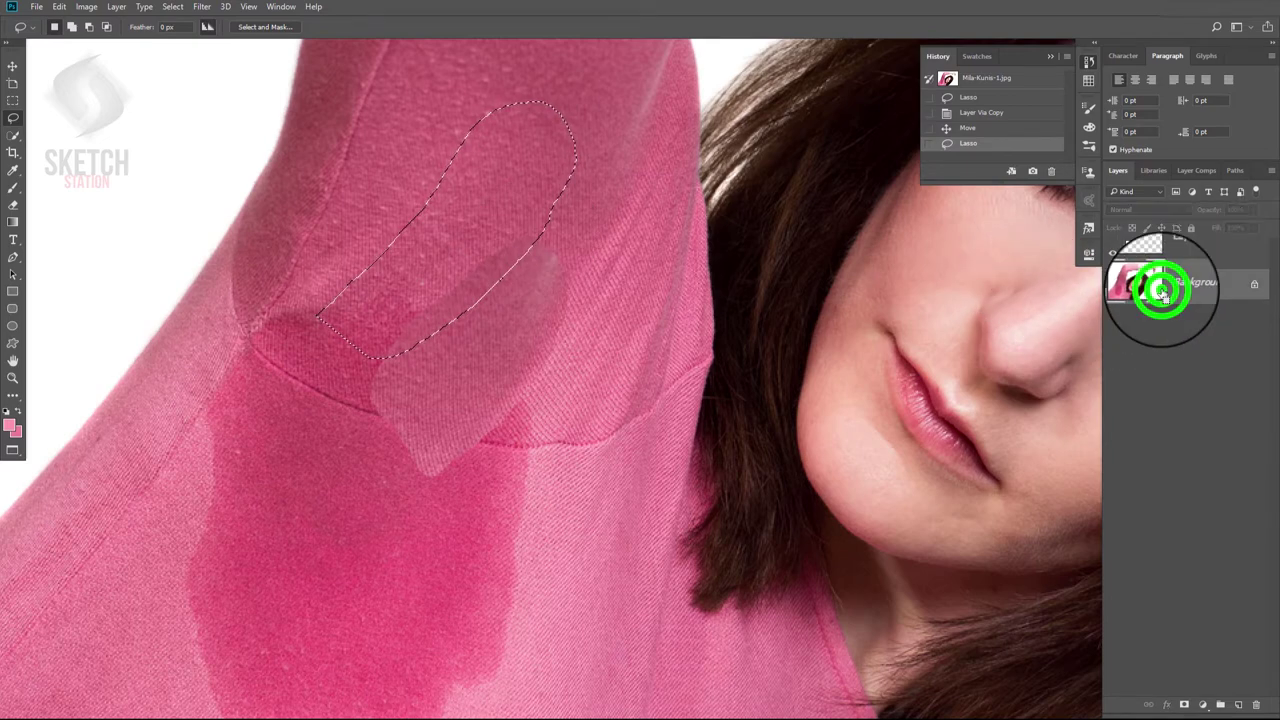
{"action": "key", "text": "ctrl+j"}
{"action": "mouse_move", "coordinate": [461, 202]}
{"action": "left_mouse_down"}
{"action": "mouse_move", "coordinate": [385, 316]}
{"action": "mouse_move", "coordinate": [374, 289]}
{"action": "left_mouse_up"}
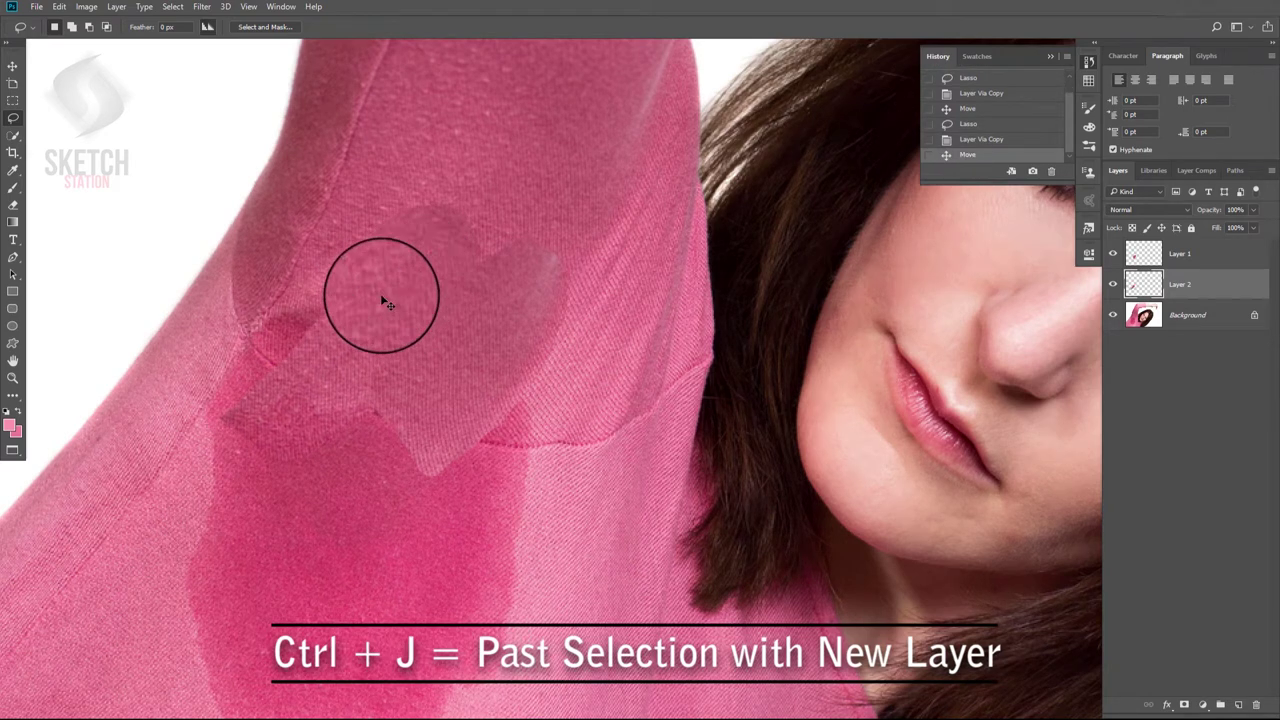
Reposition the first patch, then copy a third fabric patch onto Layer 3 over the stain.
{"action": "left_click", "coordinate": [386, 289]}
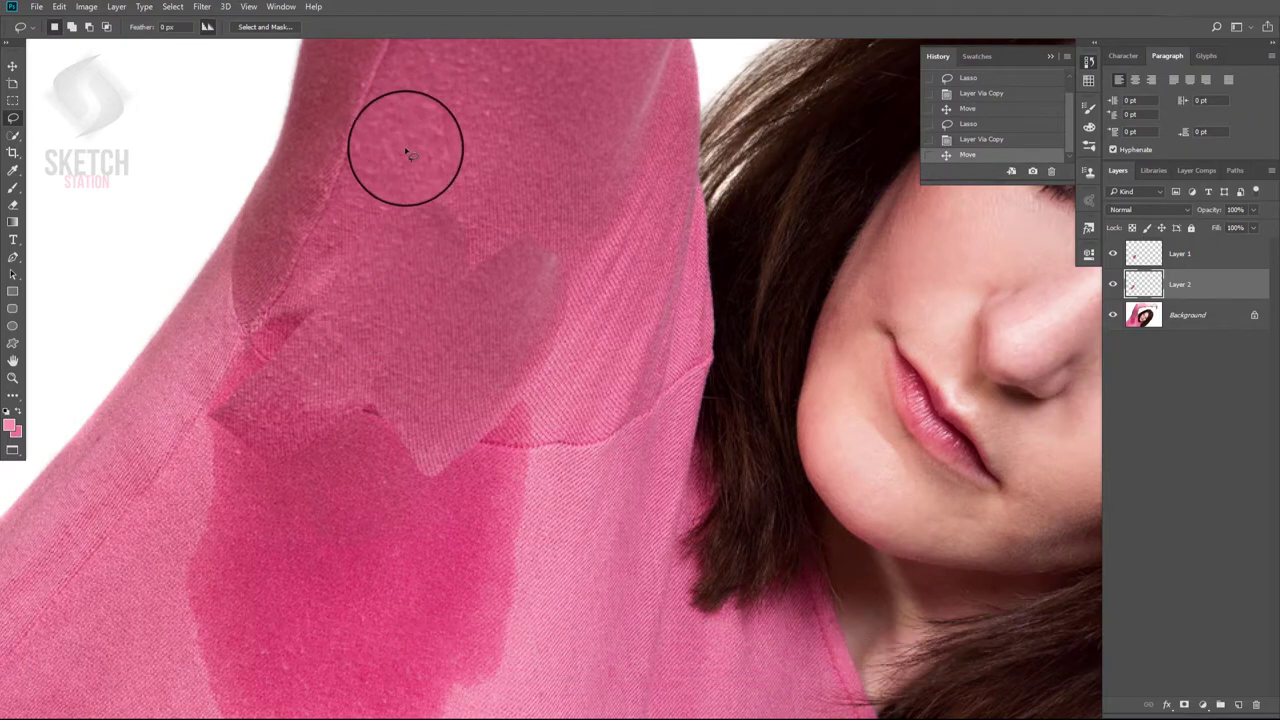
{"action": "left_click_drag", "start_coordinate": [425, 402], "coordinate": [530, 405]}
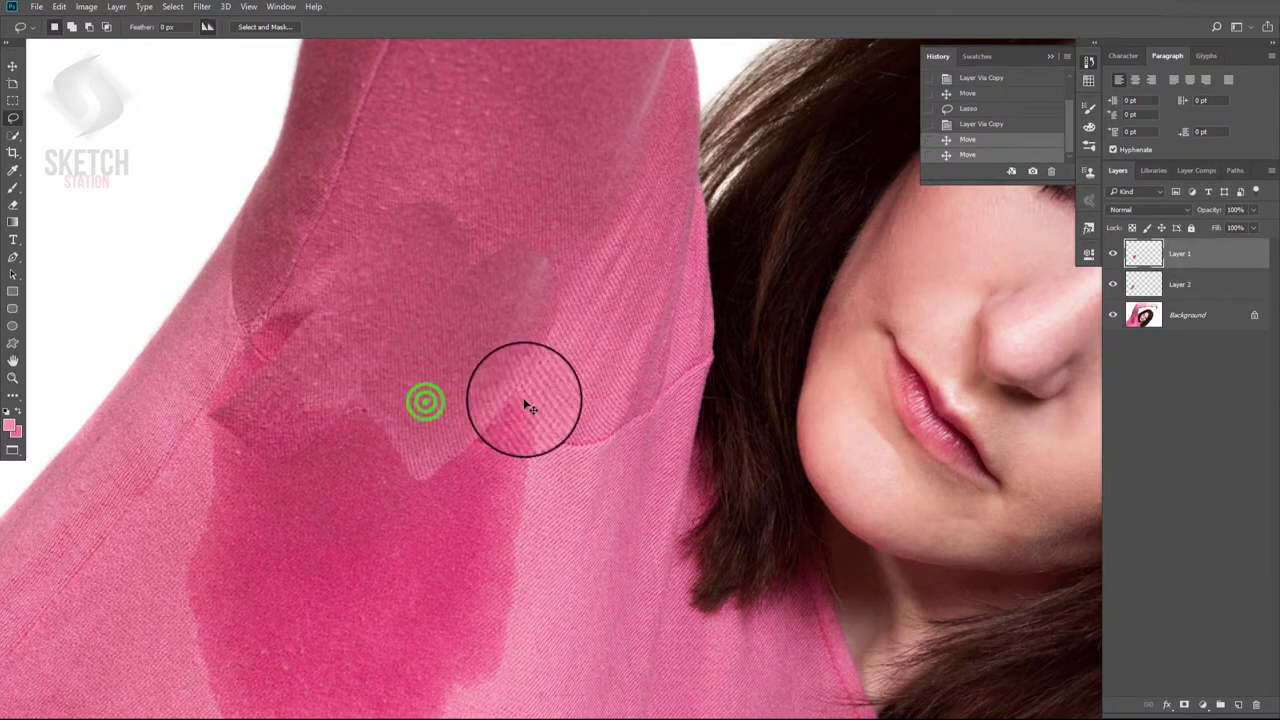
{"action": "mouse_move", "coordinate": [573, 266]}
{"action": "left_mouse_down"}
{"action": "mouse_move", "coordinate": [567, 445]}
{"action": "mouse_move", "coordinate": [600, 255]}
{"action": "left_mouse_up"}
{"action": "left_click", "coordinate": [1167, 320]}
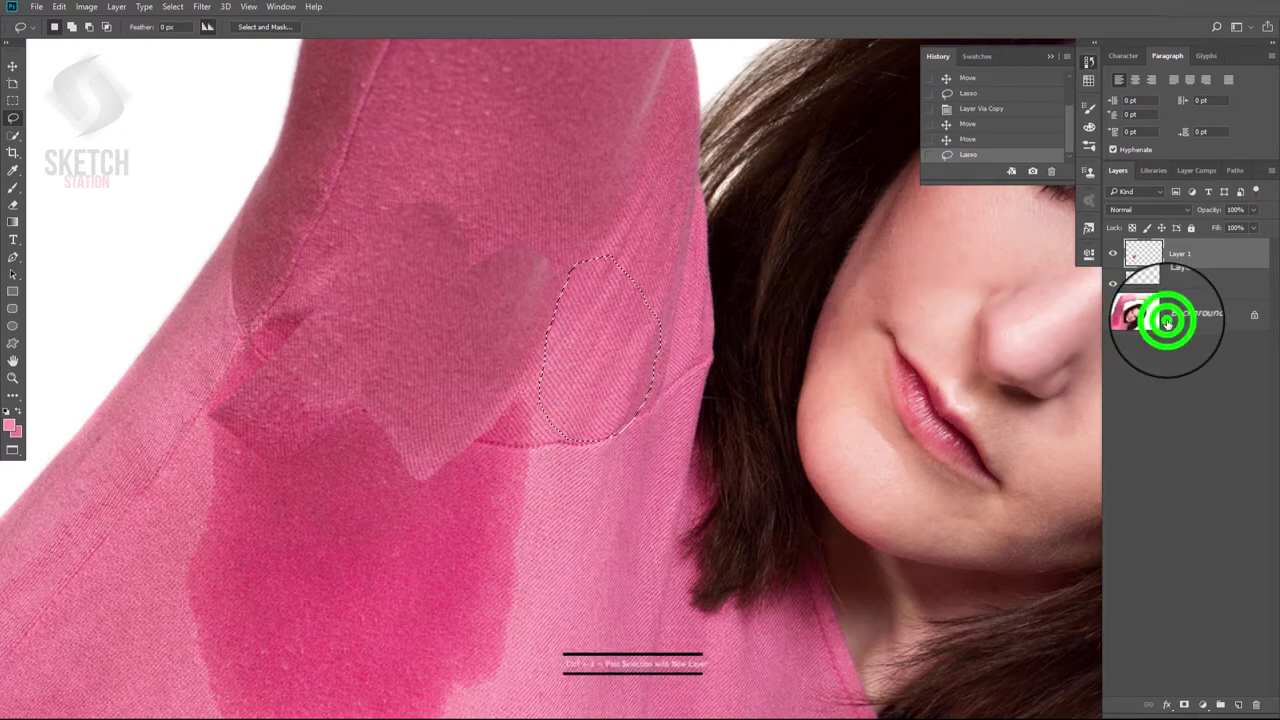
{"action": "key", "text": "ctrl+j"}
{"action": "left_click_drag", "start_coordinate": [573, 367], "coordinate": [512, 410]}
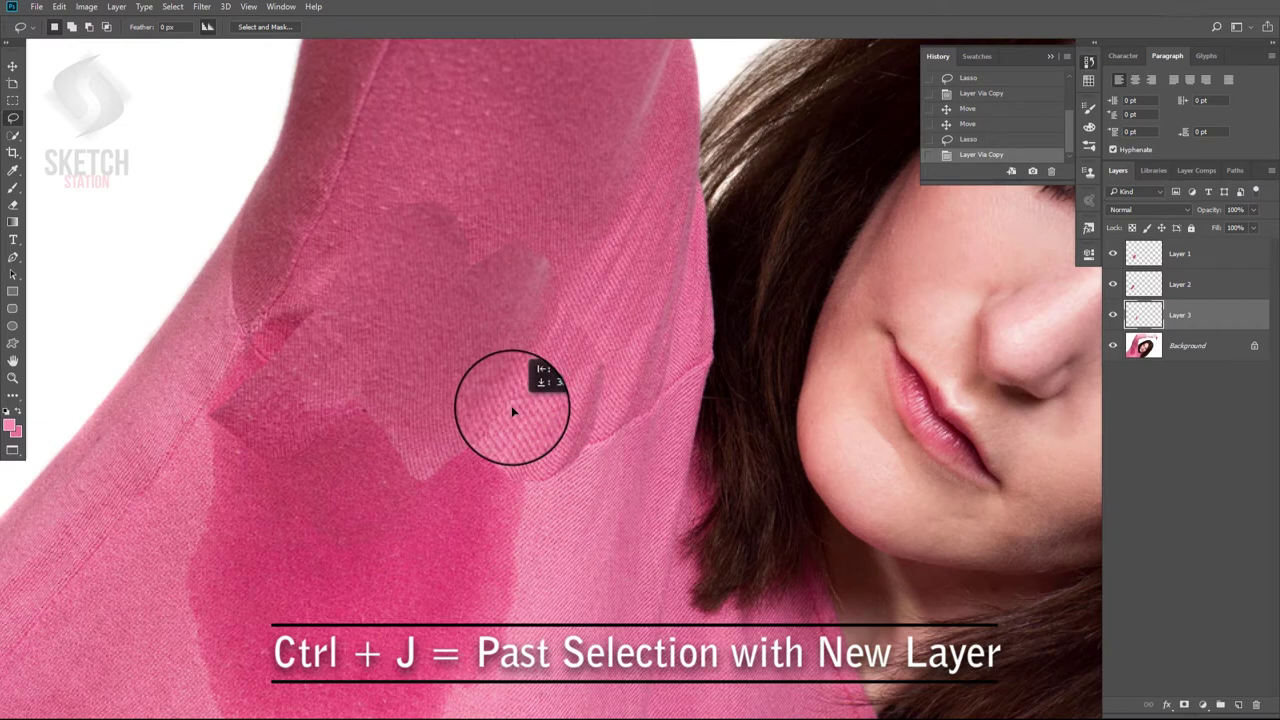
{"action": "left_click_drag", "start_coordinate": [508, 406], "coordinate": [571, 380]}
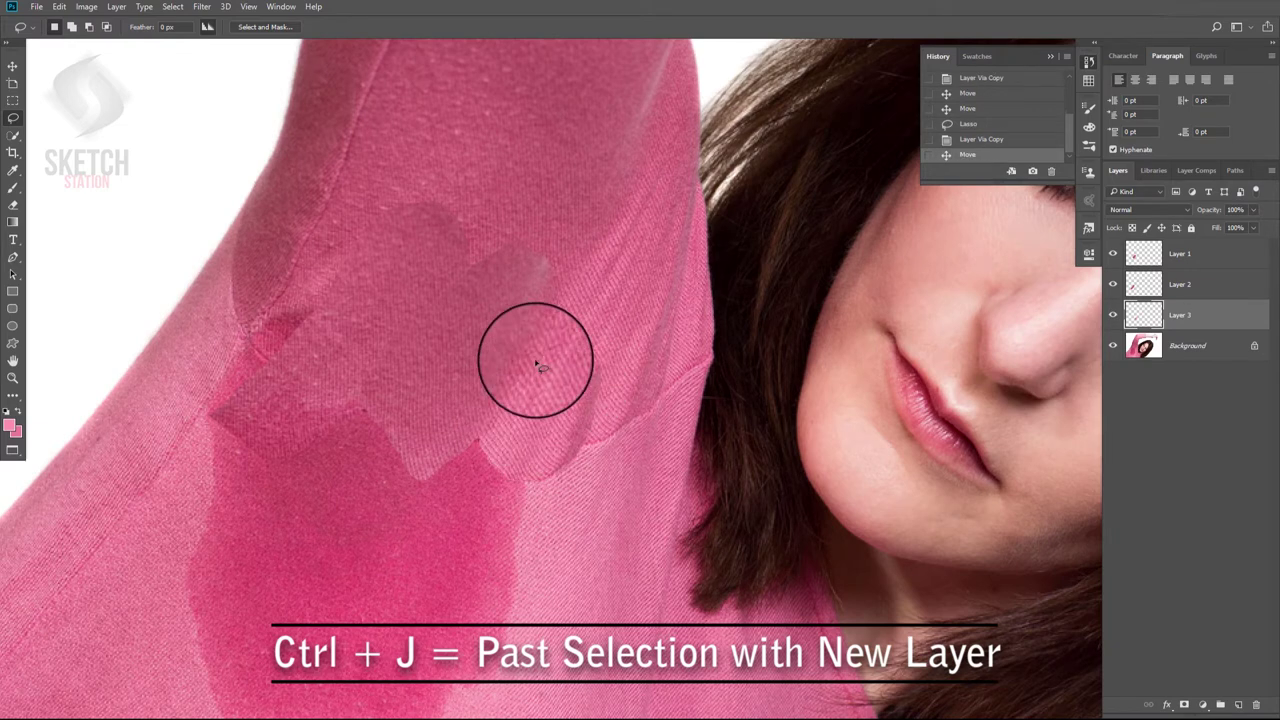
{"action": "left_click", "coordinate": [506, 329]}
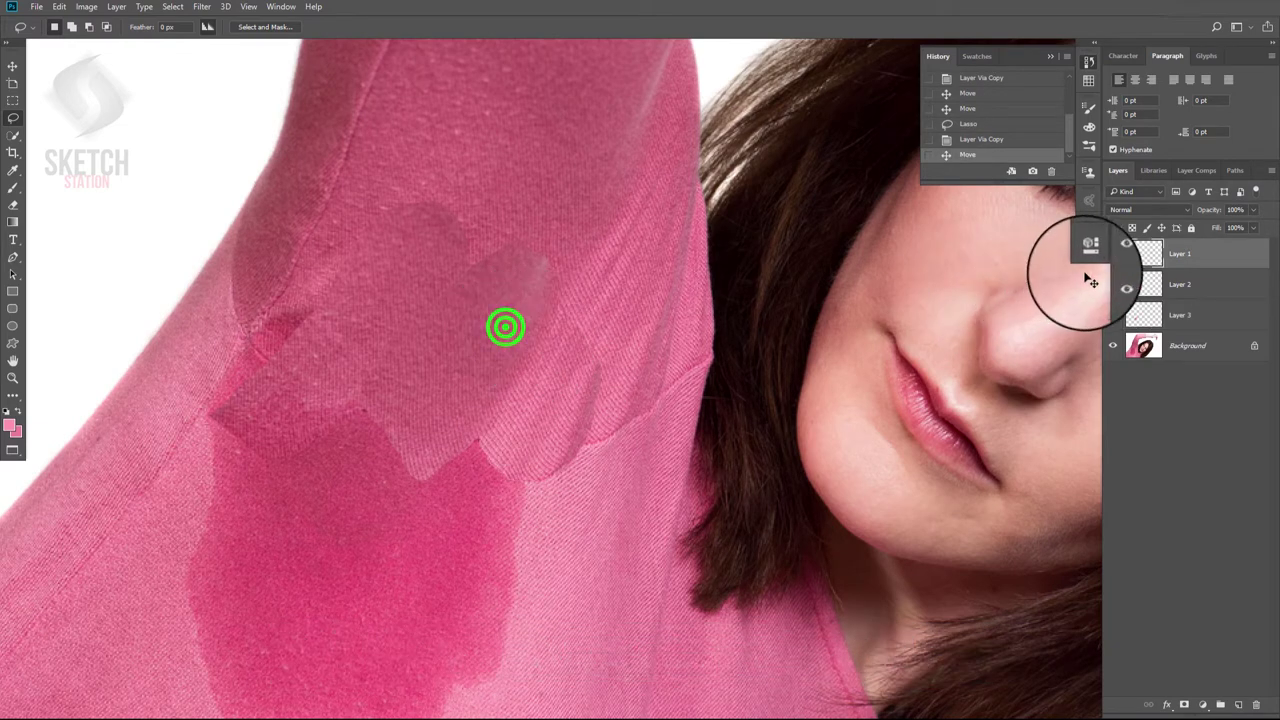
Lighten Layer 1's fabric patch with a Levels midtone adjustment.
{"action": "key", "text": "ctrl+l"}
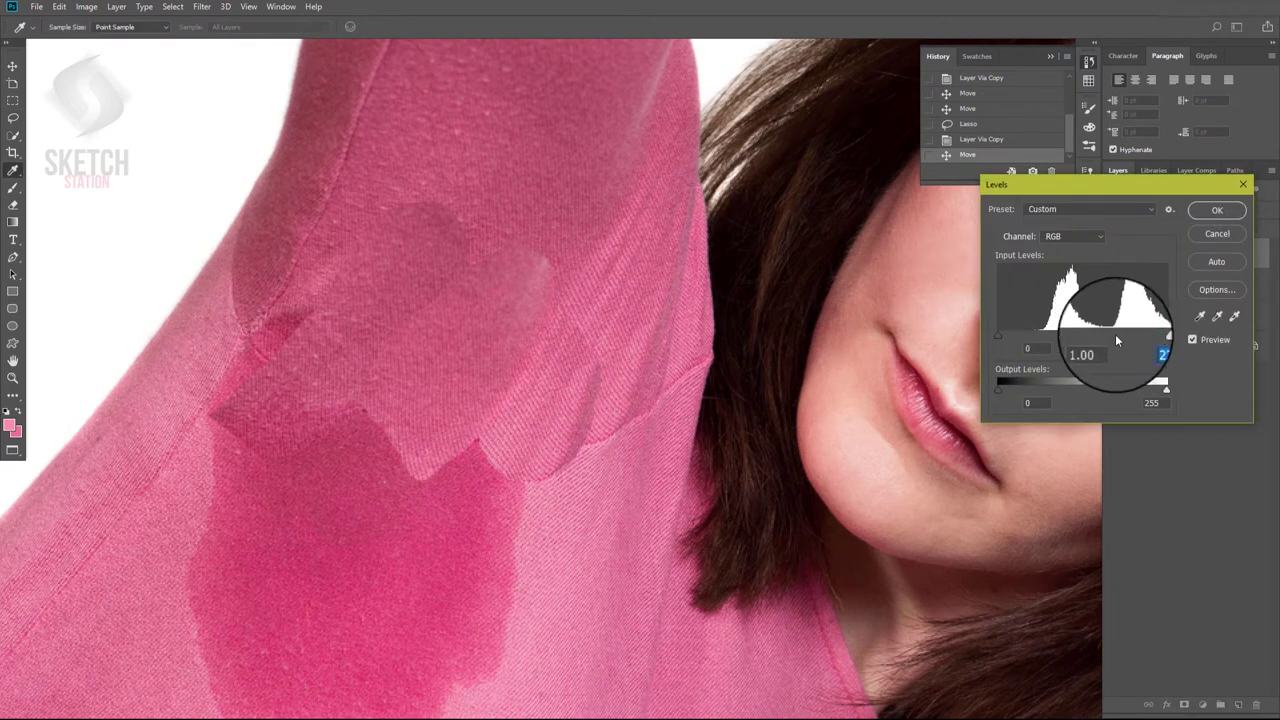
{"action": "left_click_drag", "start_coordinate": [1073, 339], "coordinate": [1068, 339]}
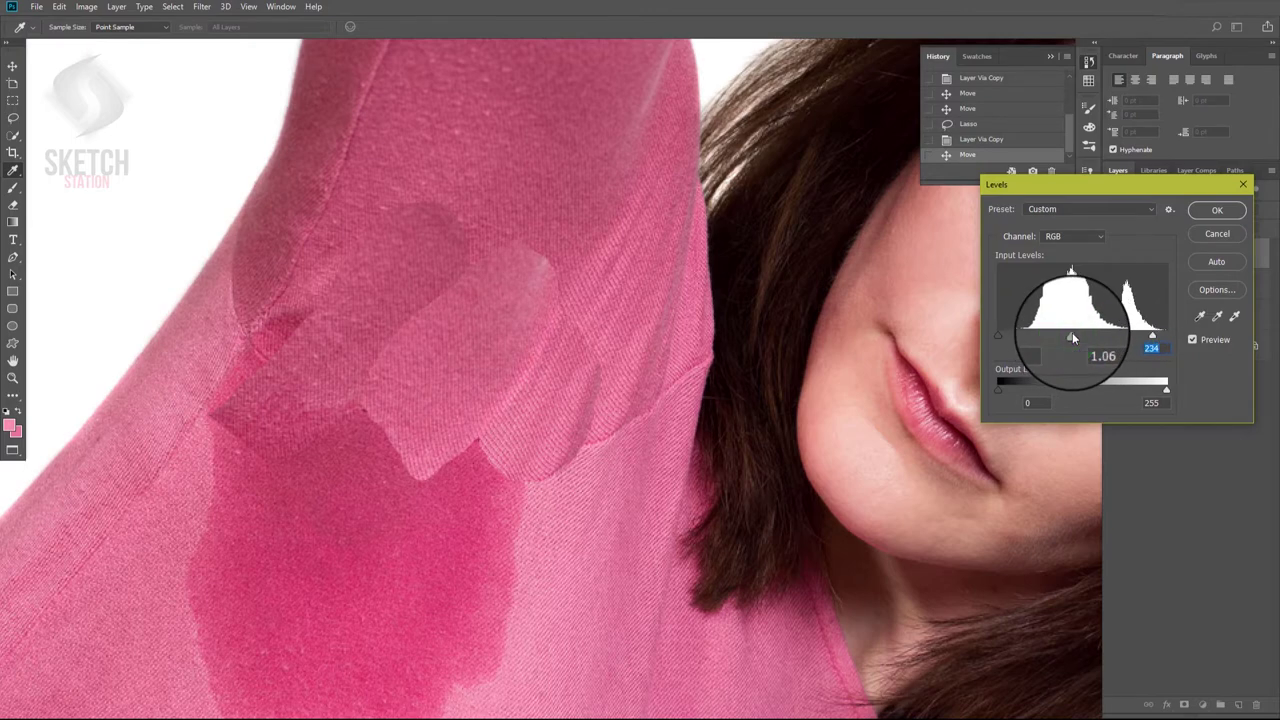
{"action": "left_click", "coordinate": [1210, 209]}
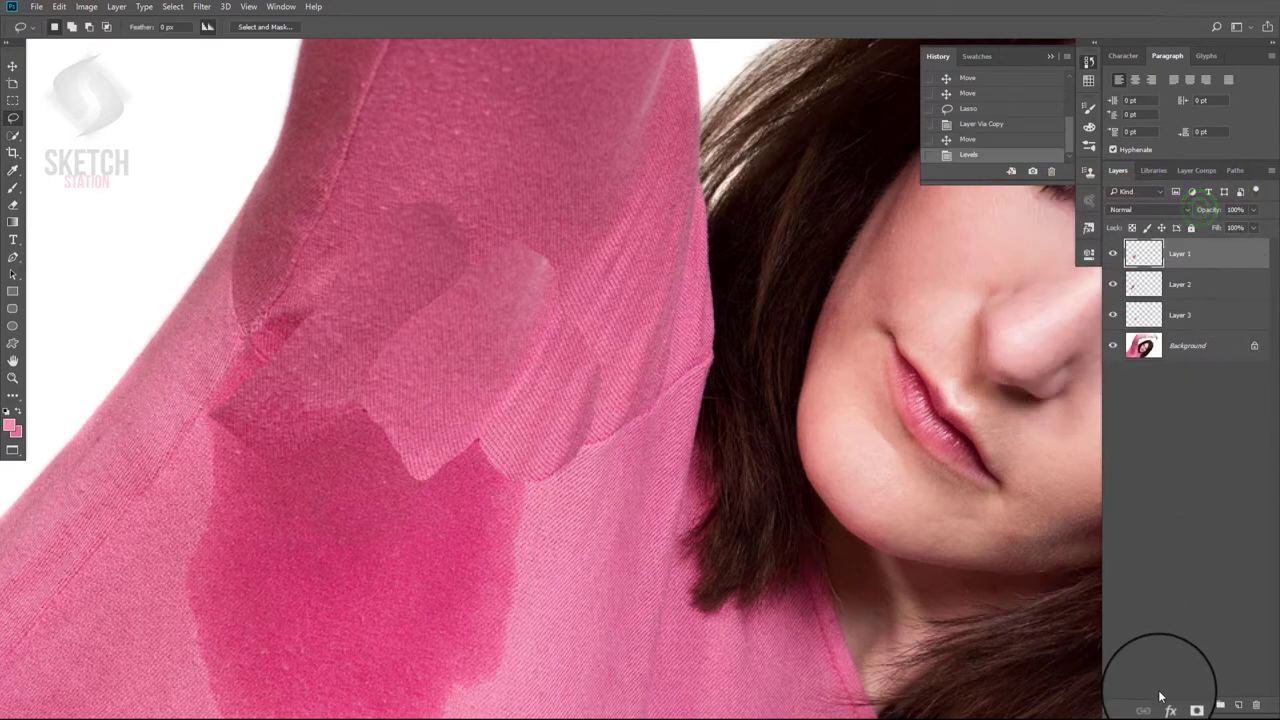
Brighten Layer 2's patch by moving the Levels white slider.
{"action": "right_click", "coordinate": [390, 287], "text": "ctrl"}
{"action": "left_click", "coordinate": [403, 290]}
{"action": "key", "text": "ctrl+l"}
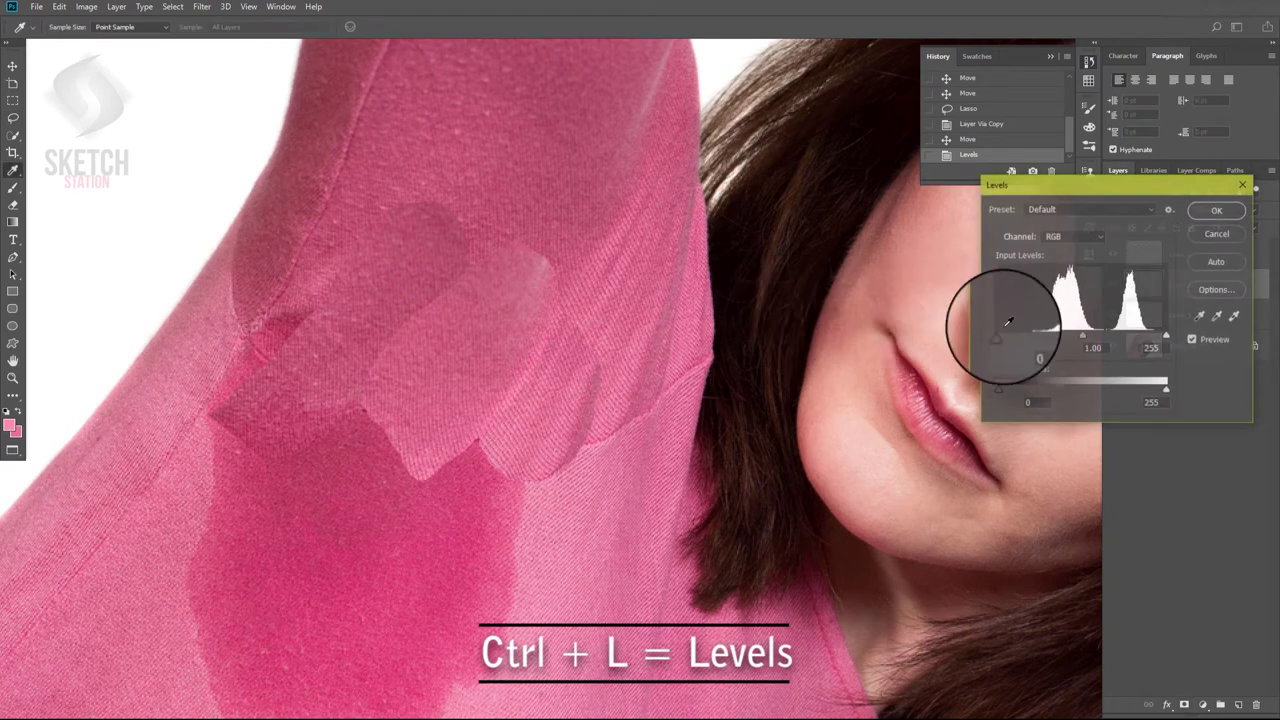
{"action": "left_click_drag", "start_coordinate": [1157, 340], "coordinate": [1152, 340]}
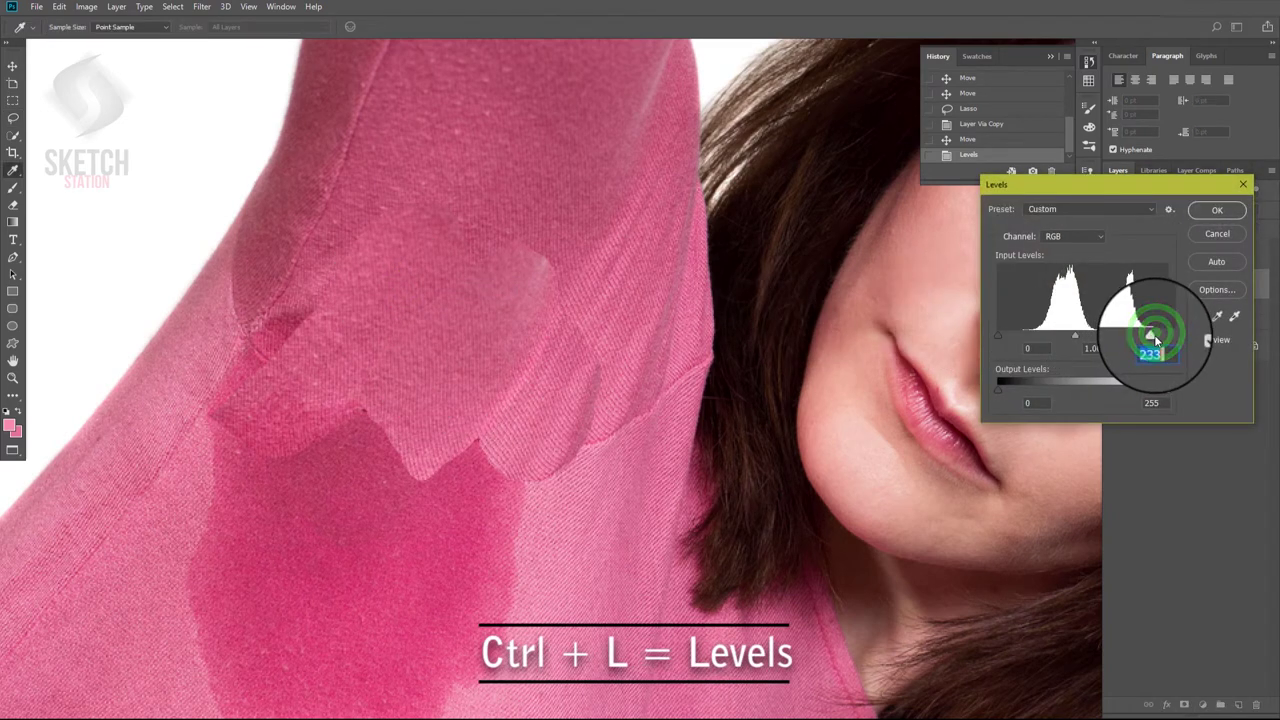
{"action": "left_click", "coordinate": [1217, 210]}
{"action": "key", "text": "l"}
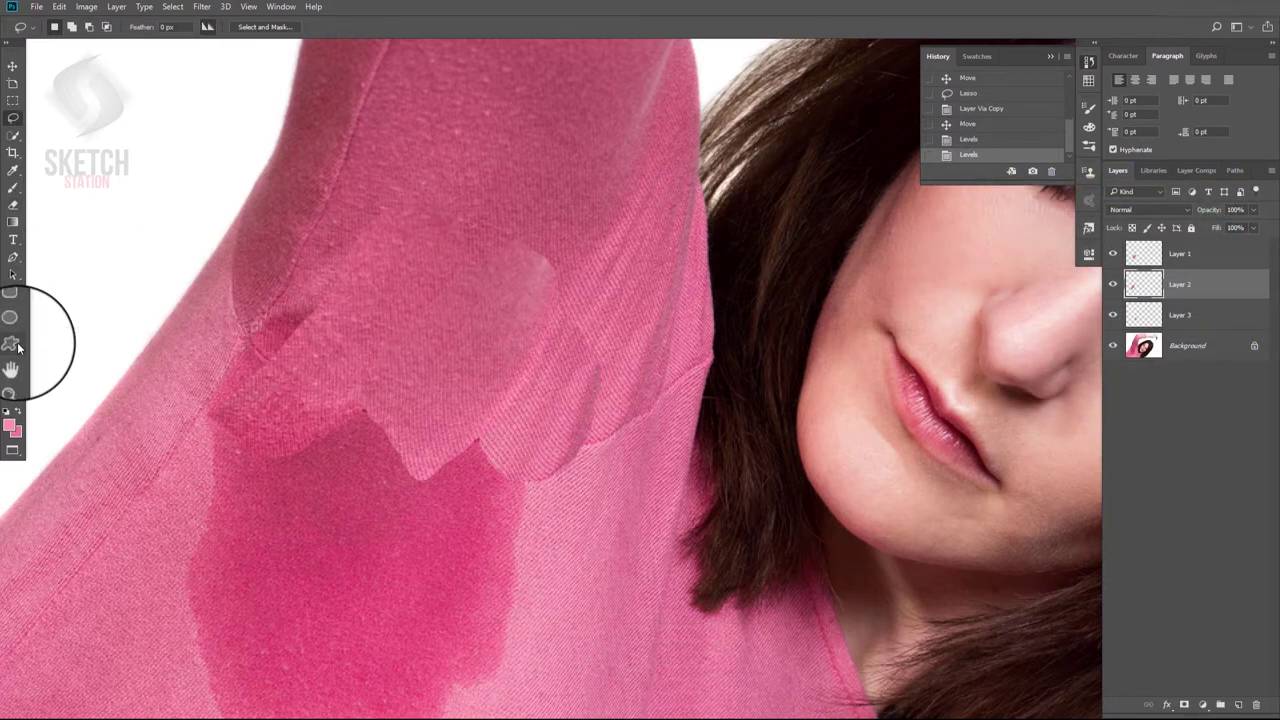
Sample clean fabric with the Clone Stamp and paint over Layer 2's patch edges.
{"action": "left_click", "coordinate": [15, 393]}
{"action": "left_click", "coordinate": [132, 379]}
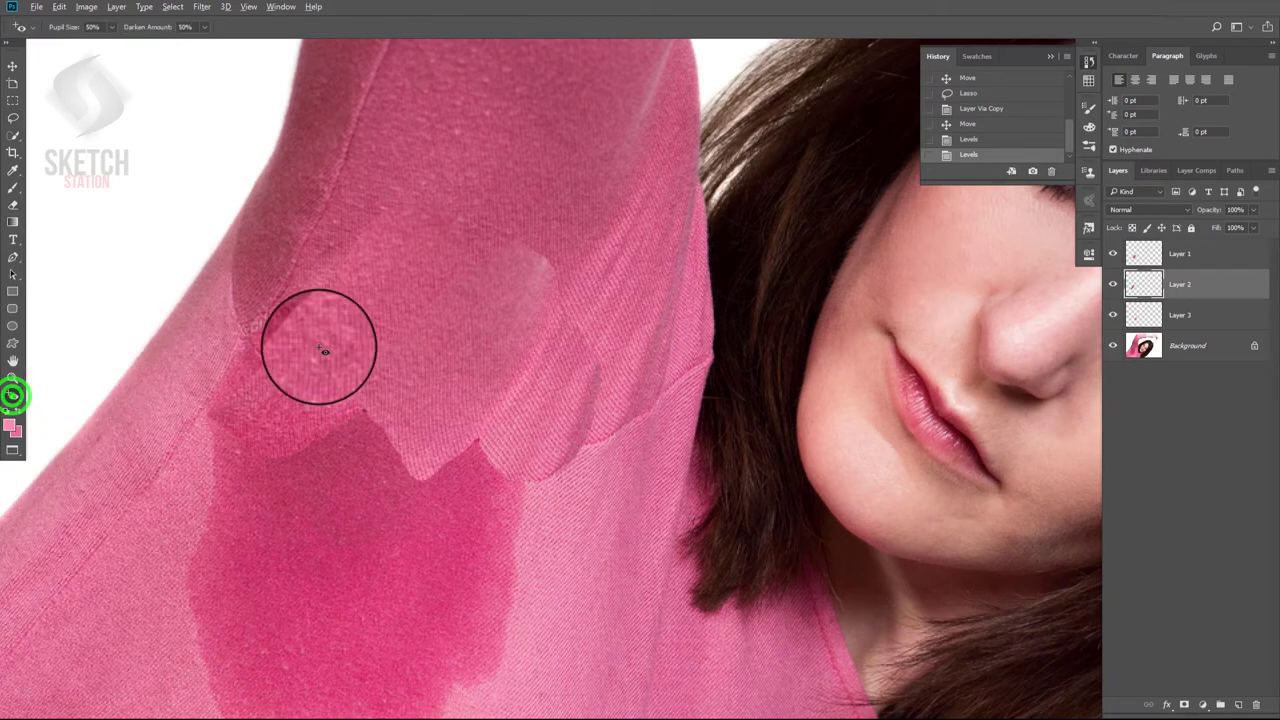
{"action": "left_click", "coordinate": [320, 355]}
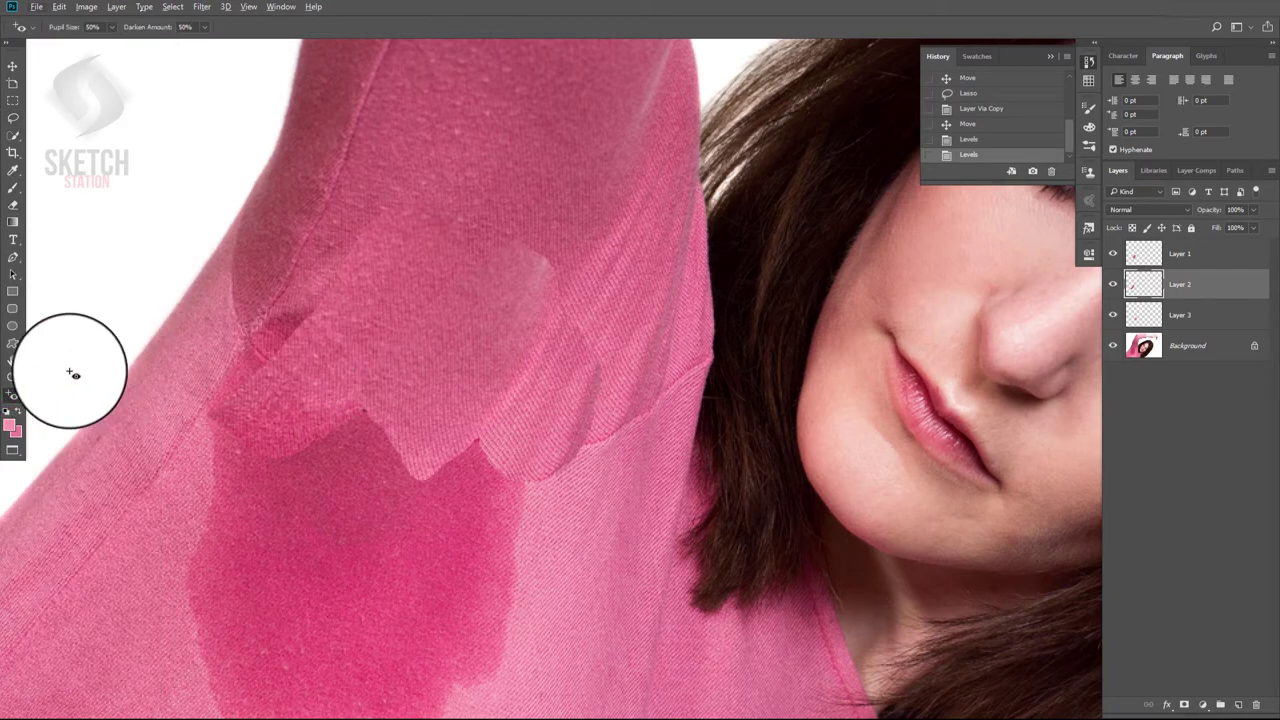
{"action": "left_click", "coordinate": [13, 396]}
{"action": "left_click", "coordinate": [45, 395]}
{"action": "left_click", "coordinate": [310, 356], "text": "alt"}
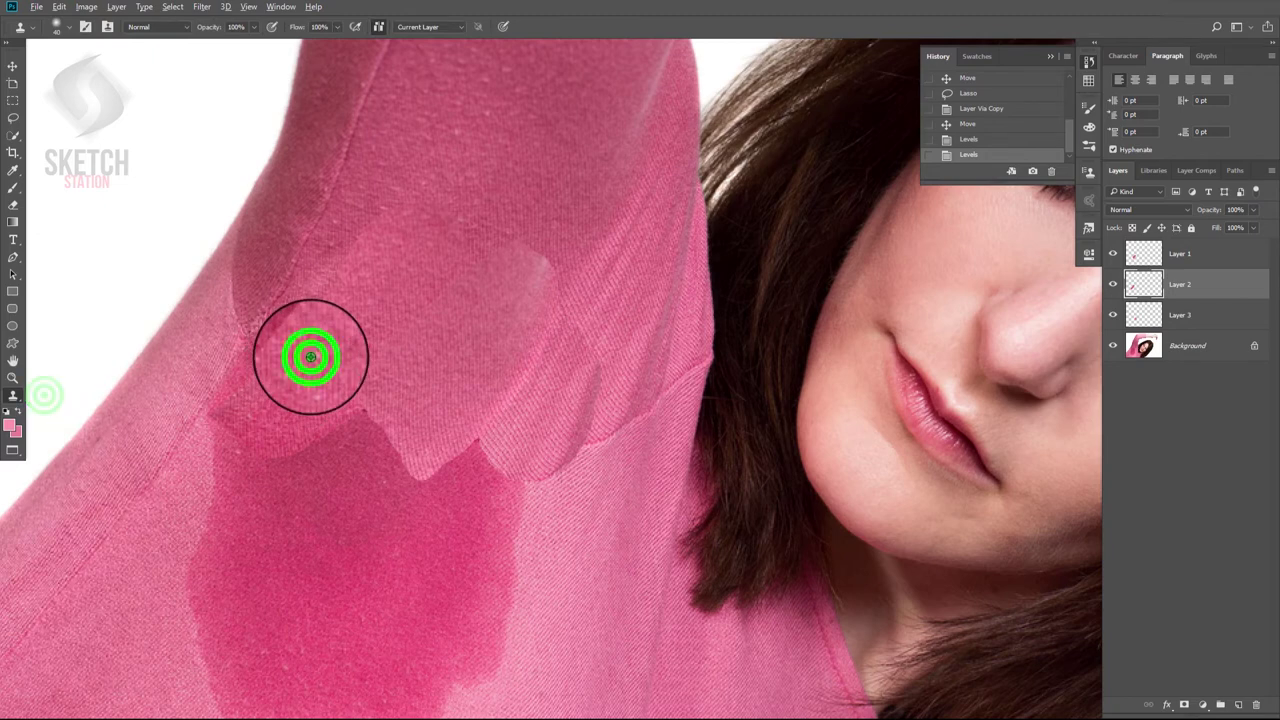
{"action": "left_click", "coordinate": [268, 343]}
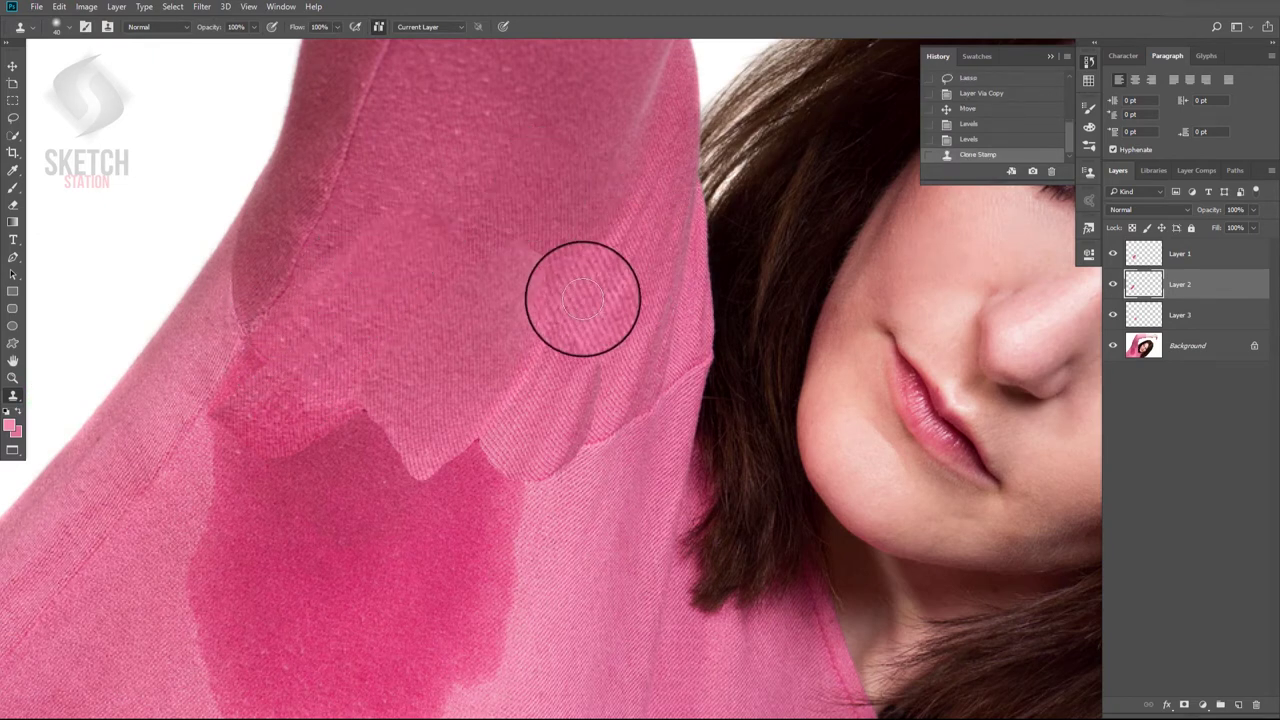
{"action": "left_click", "coordinate": [515, 303]}
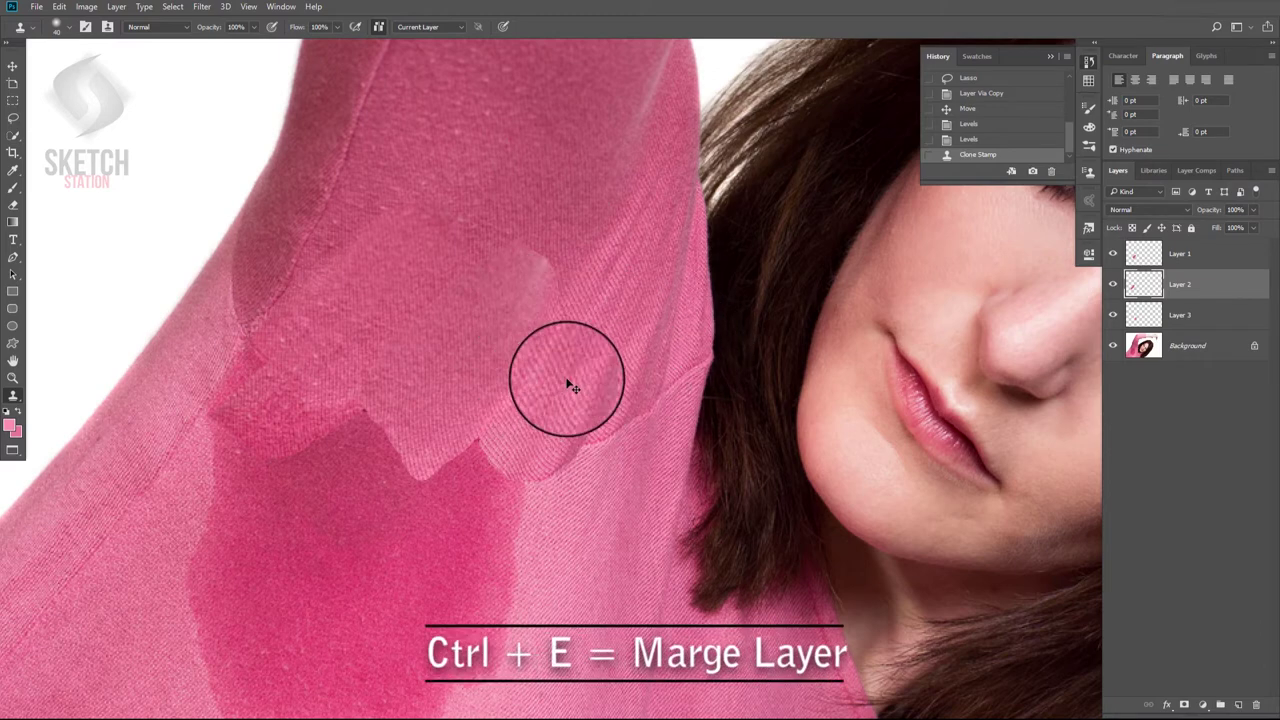
{"action": "left_click", "coordinate": [1197, 313]}
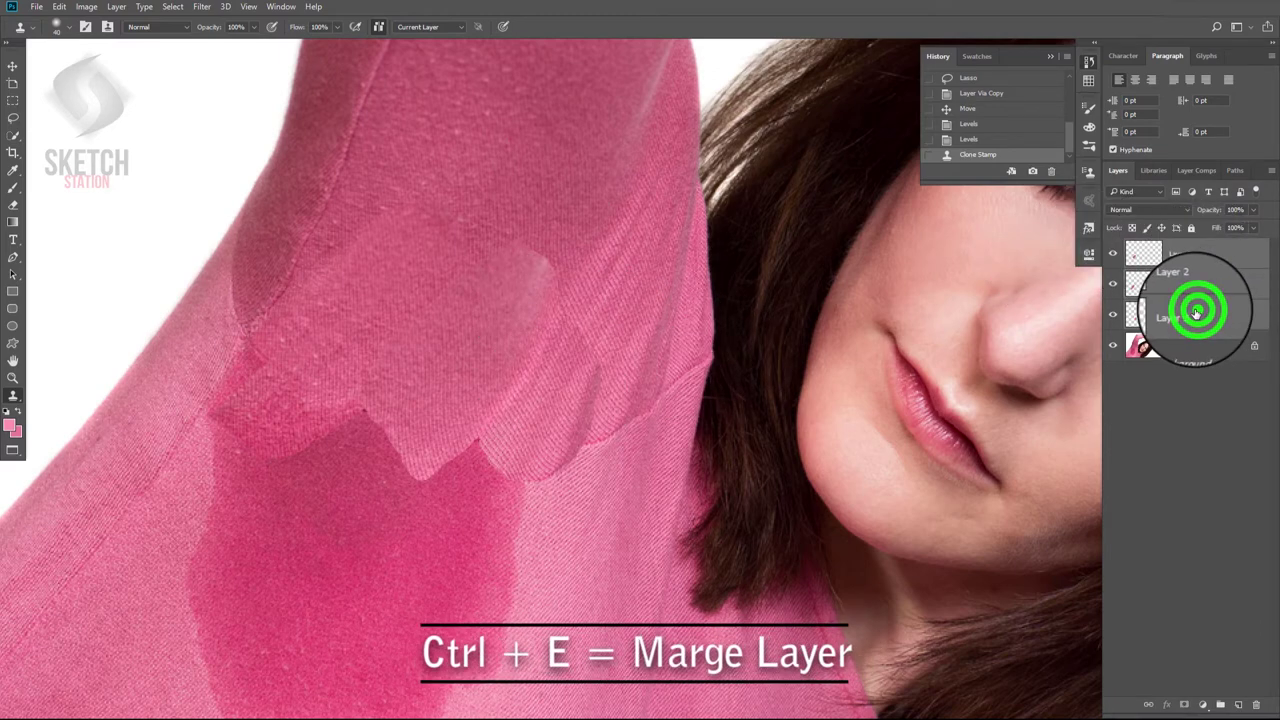
Merge the patches into Layer 1, add a mask, and paint black along their hard edges.
{"action": "key", "text": "ctrl+e"}
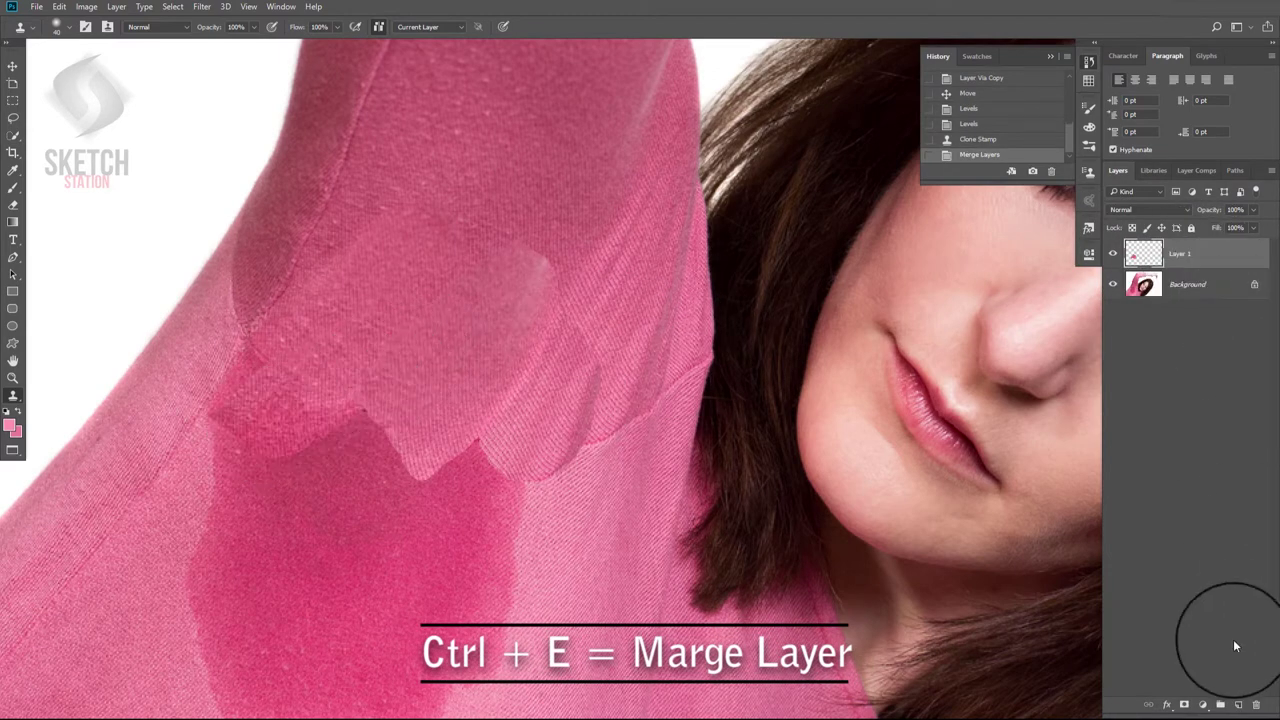
{"action": "left_click", "coordinate": [1185, 704]}
{"action": "left_click", "coordinate": [16, 187]}
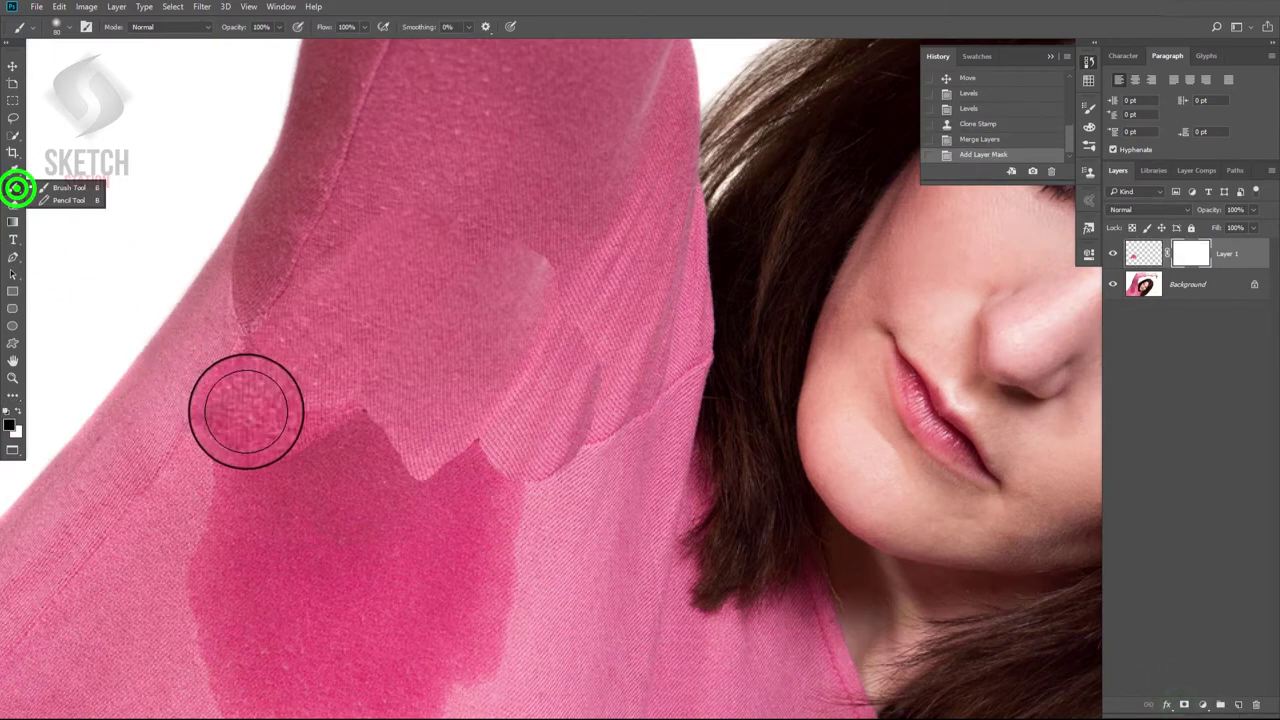
{"action": "mouse_move", "coordinate": [229, 366]}
{"action": "left_mouse_down"}
{"action": "mouse_move", "coordinate": [408, 447]}
{"action": "mouse_move", "coordinate": [577, 463]}
{"action": "mouse_move", "coordinate": [434, 457]}
{"action": "mouse_move", "coordinate": [212, 417]}
{"action": "left_mouse_up"}
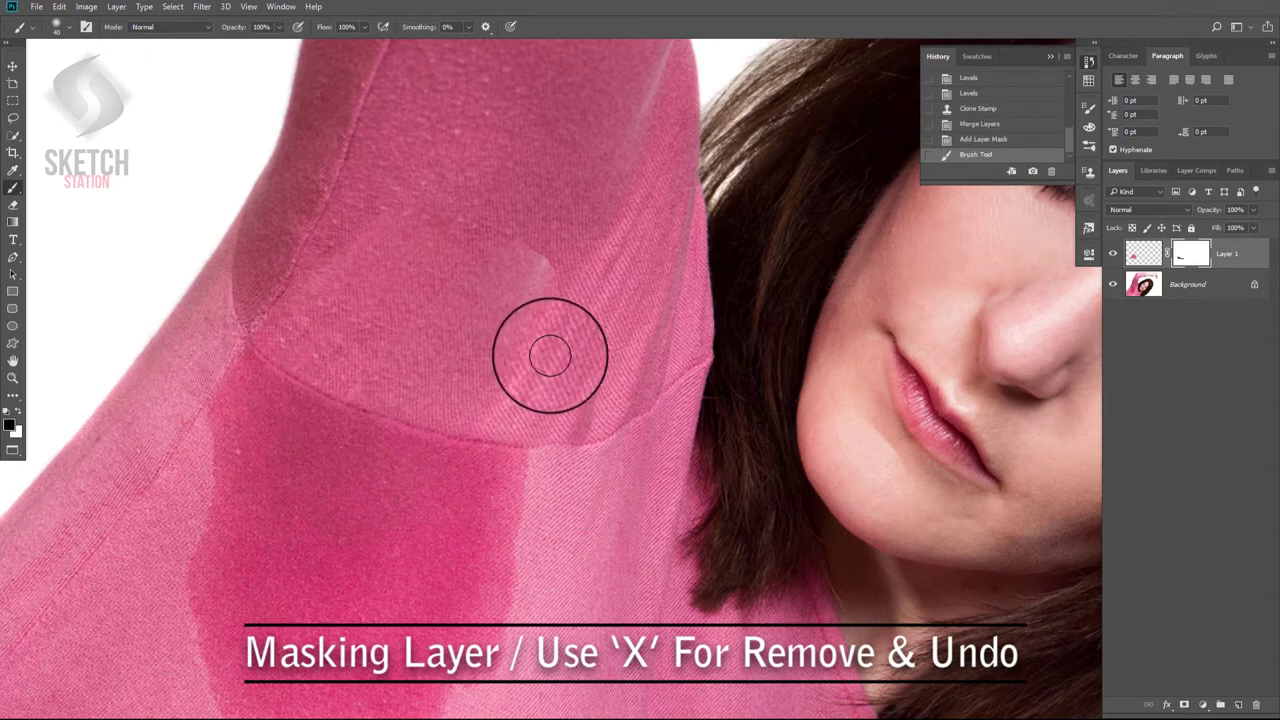
{"action": "left_click_drag", "start_coordinate": [565, 285], "coordinate": [519, 240]}
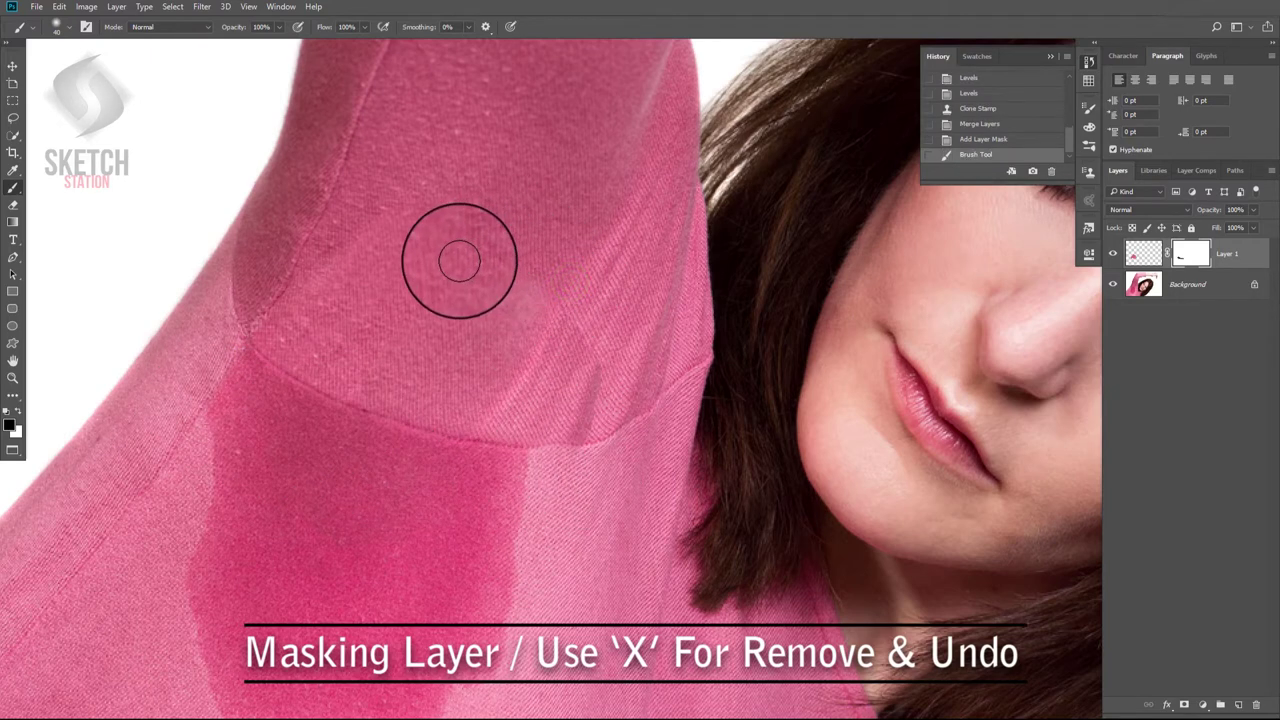
{"action": "mouse_move", "coordinate": [449, 280]}
{"action": "left_mouse_down"}
{"action": "mouse_move", "coordinate": [586, 300]}
{"action": "mouse_move", "coordinate": [600, 432]}
{"action": "mouse_move", "coordinate": [574, 463]}
{"action": "left_mouse_up"}
{"action": "mouse_move", "coordinate": [545, 298]}
{"action": "left_mouse_down"}
{"action": "mouse_move", "coordinate": [530, 263]}
{"action": "mouse_move", "coordinate": [534, 357]}
{"action": "left_mouse_up"}
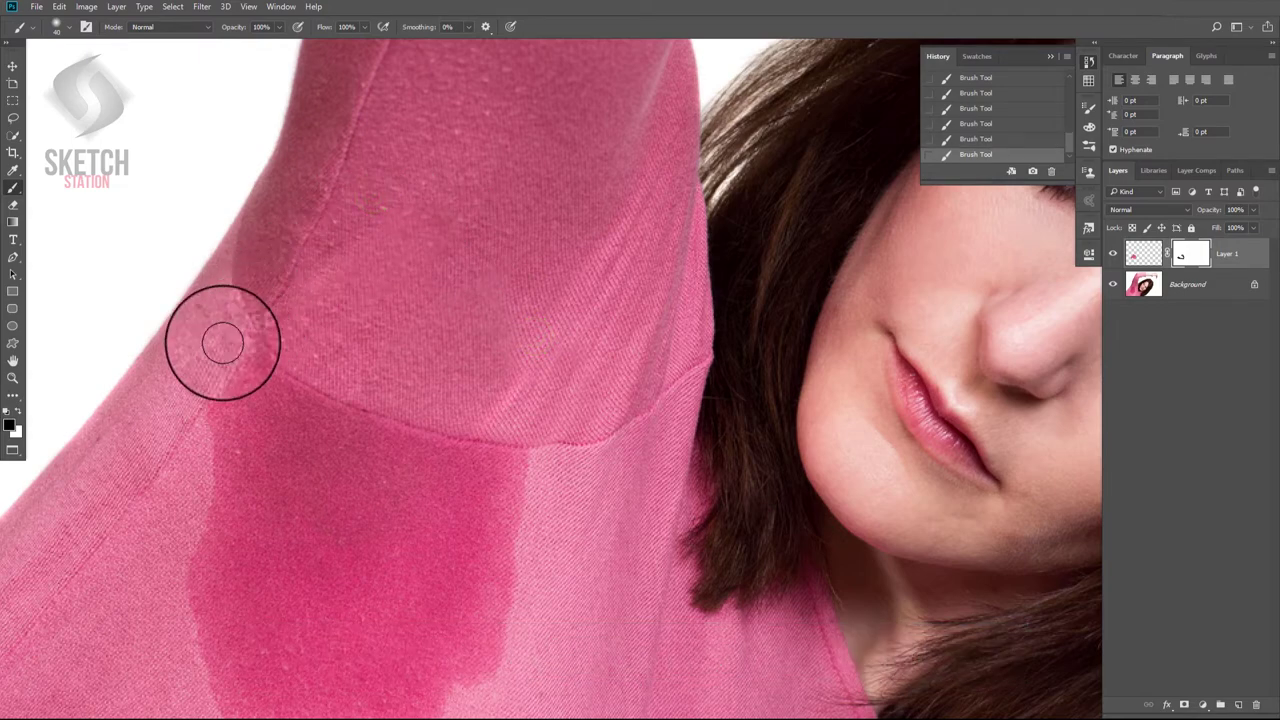
{"action": "key", "text": "ctrl+minus"}
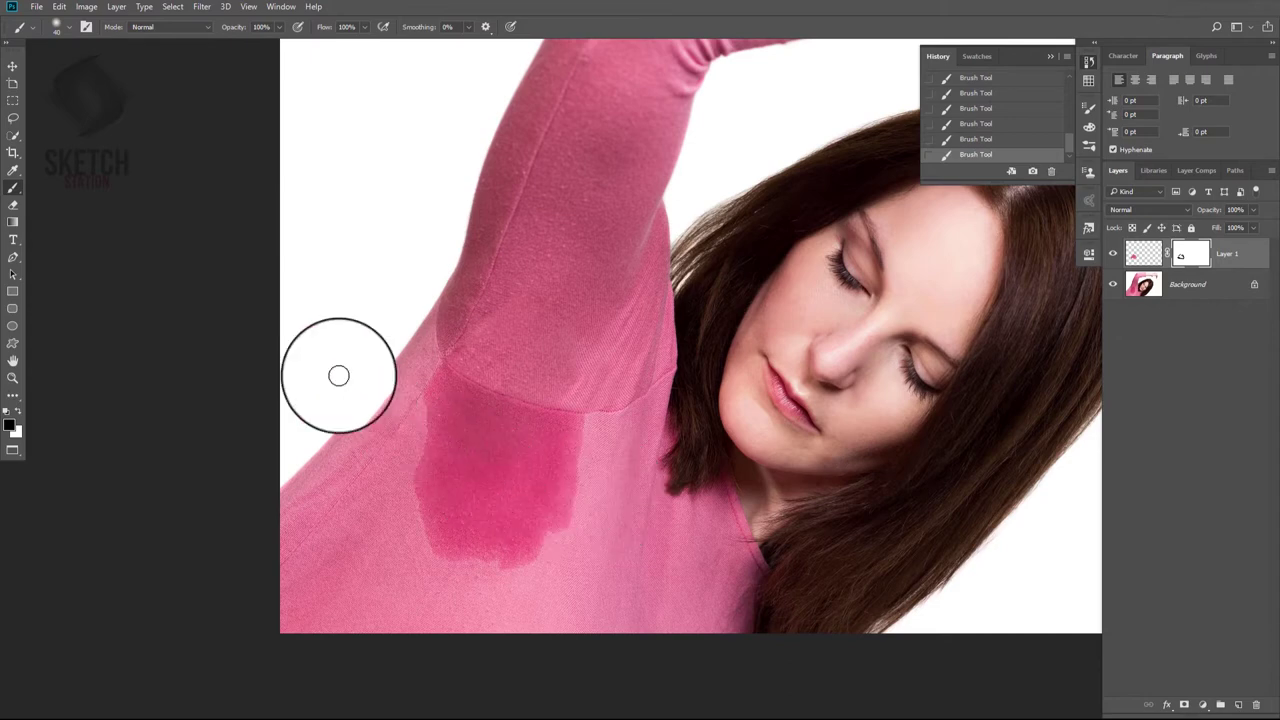
Copy clean fabric from below the armpit and duplicate the patch over the stain.
{"action": "left_click", "coordinate": [10, 120]}
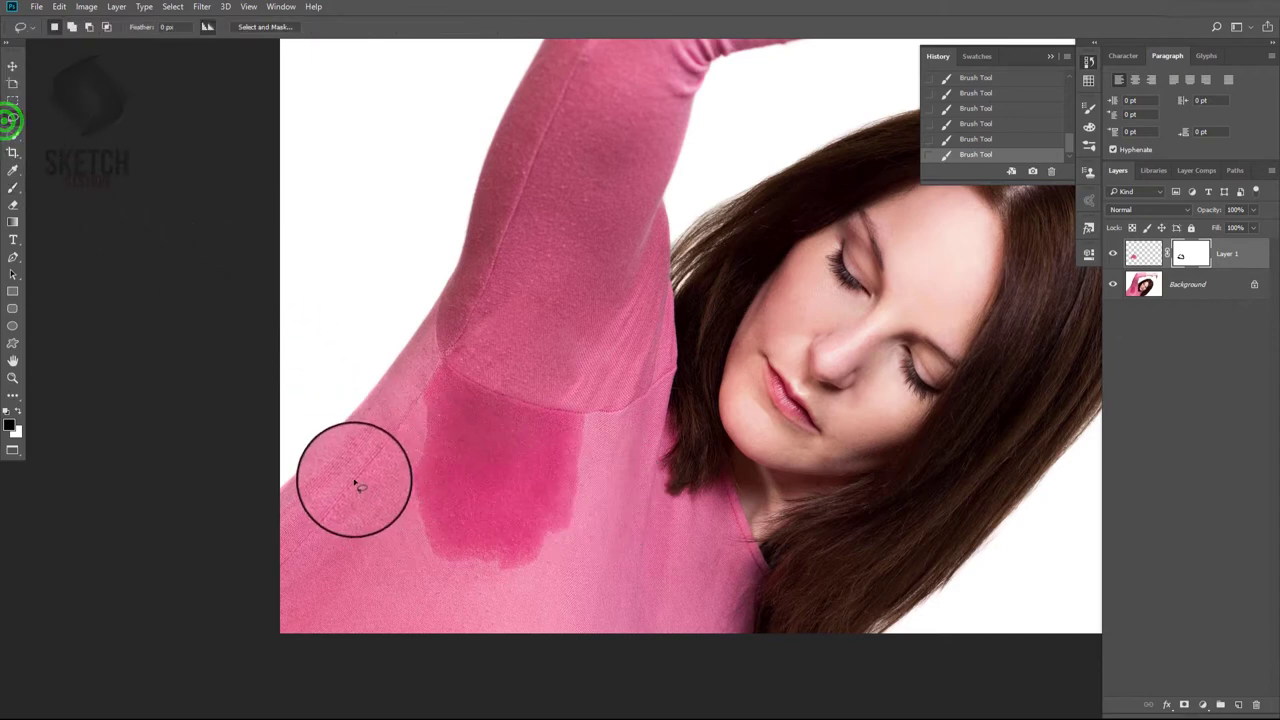
{"action": "left_click_drag", "start_coordinate": [330, 615], "coordinate": [425, 638]}
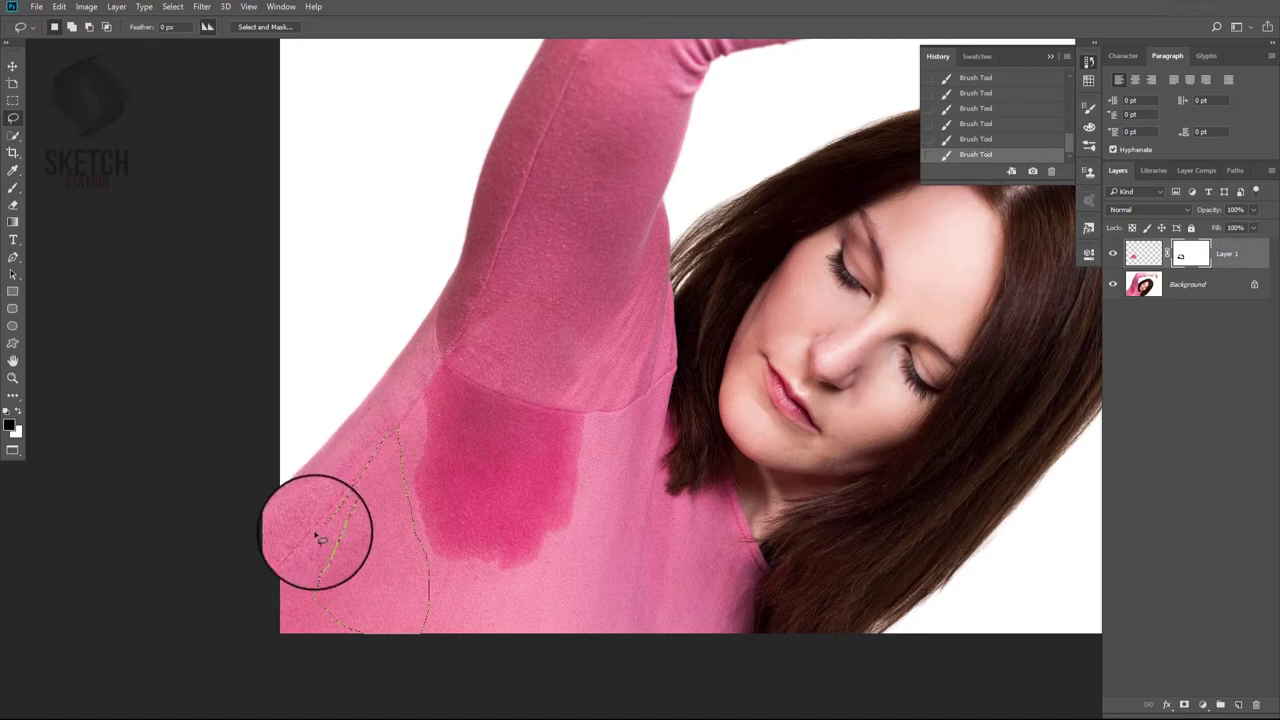
{"action": "left_click_drag", "start_coordinate": [365, 640], "coordinate": [420, 630]}
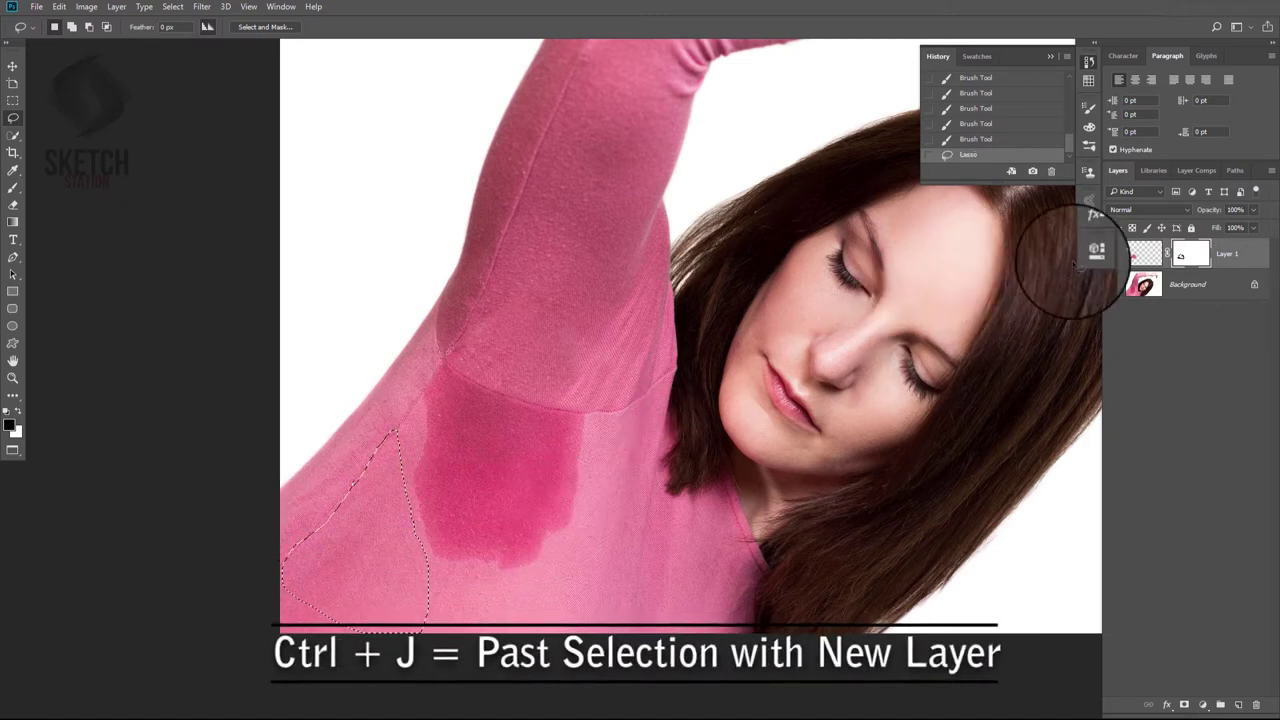
{"action": "left_click", "coordinate": [1143, 285]}
{"action": "key", "text": "ctrl+j"}
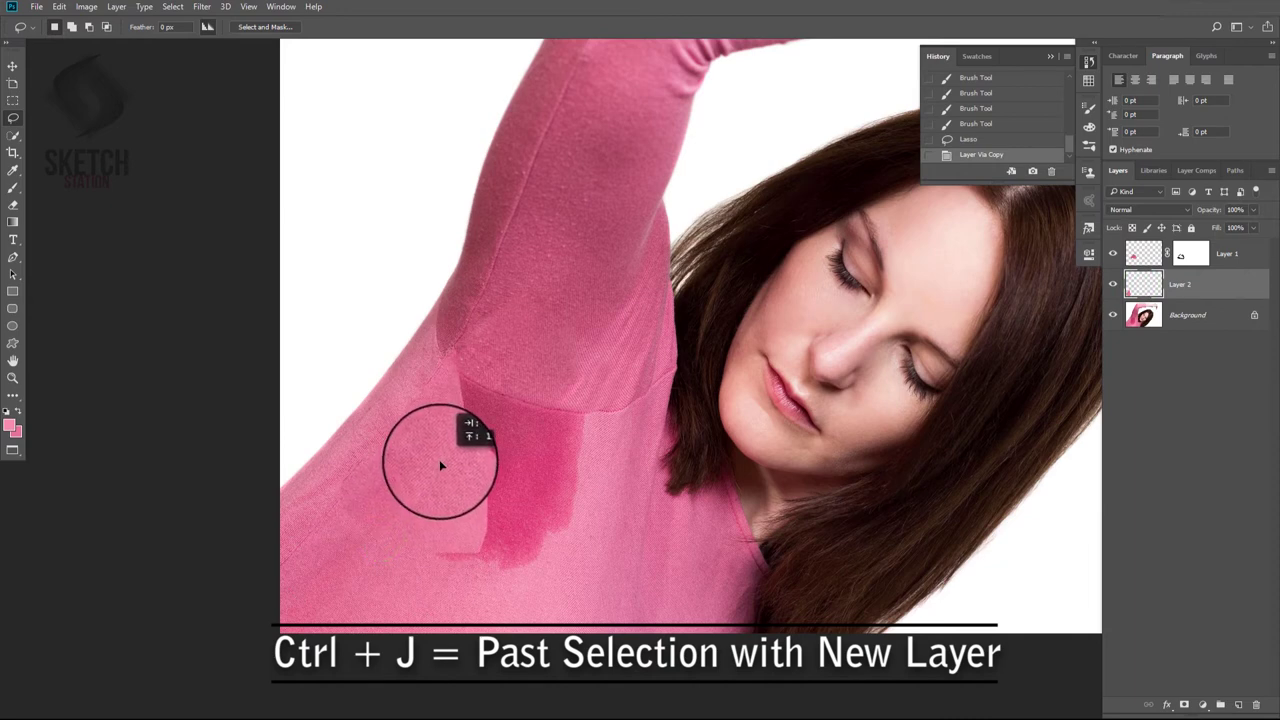
{"action": "mouse_move", "coordinate": [447, 471]}
{"action": "left_mouse_down"}
{"action": "mouse_move", "coordinate": [441, 457]}
{"action": "mouse_move", "coordinate": [468, 428]}
{"action": "mouse_move", "coordinate": [481, 423]}
{"action": "mouse_move", "coordinate": [481, 441]}
{"action": "left_mouse_up"}
{"action": "left_click_drag", "start_coordinate": [289, 257], "coordinate": [686, 614]}
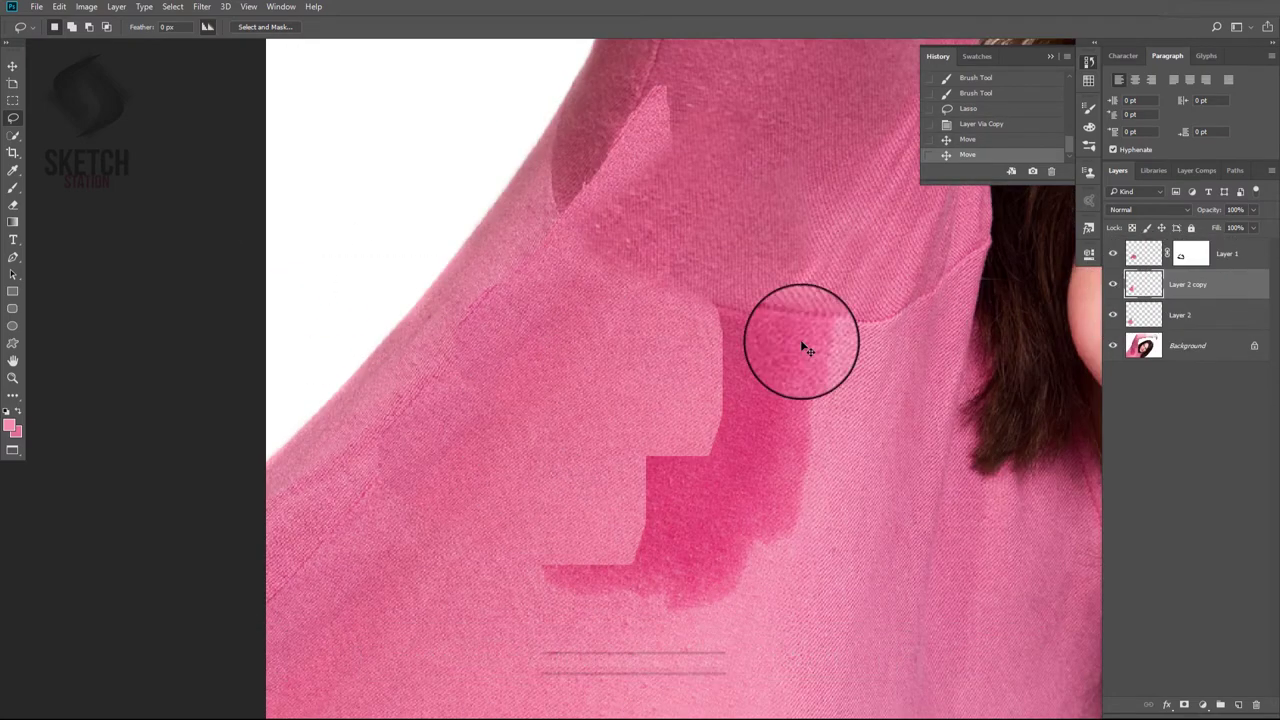
{"action": "mouse_move", "coordinate": [546, 363]}
{"action": "left_mouse_down"}
{"action": "mouse_move", "coordinate": [563, 378]}
{"action": "mouse_move", "coordinate": [538, 369]}
{"action": "left_mouse_up"}
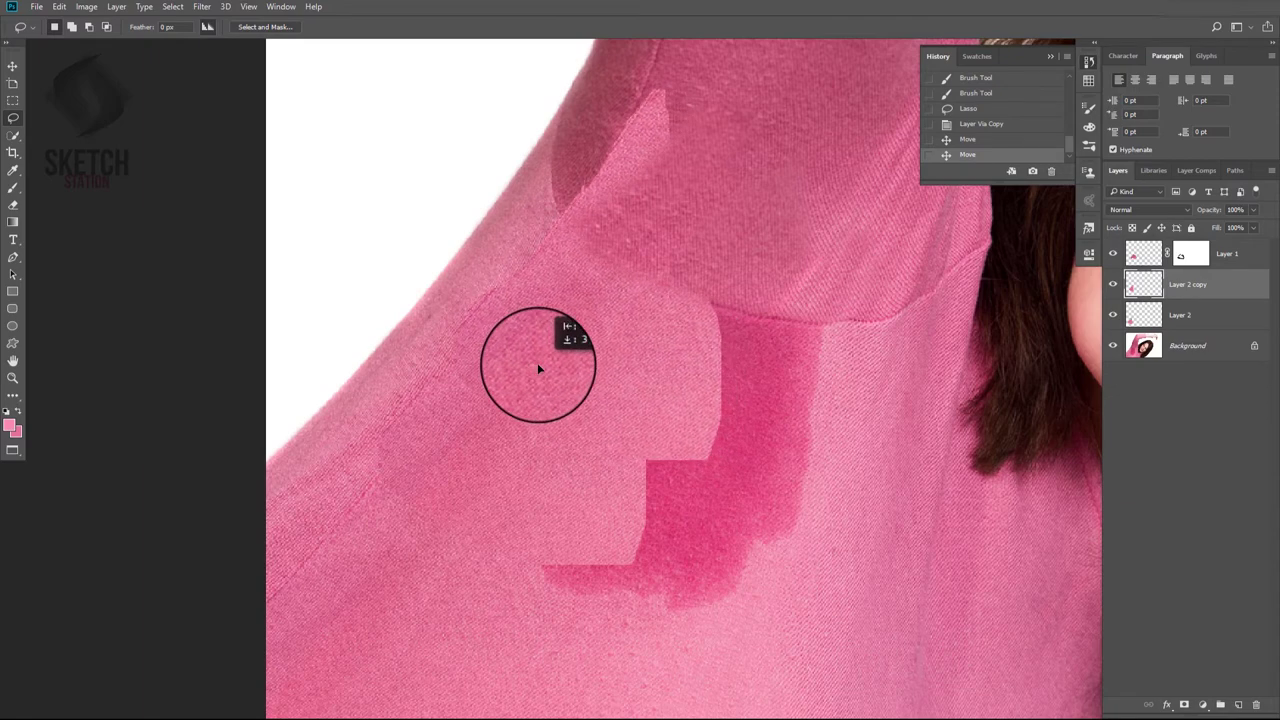
Merge the two patches into Layer 2 copy and skew it along the arm seam.
{"action": "left_click", "coordinate": [1190, 315], "text": "ctrl"}
{"action": "key", "text": "ctrl+e"}
{"action": "key", "text": "ctrl+t"}
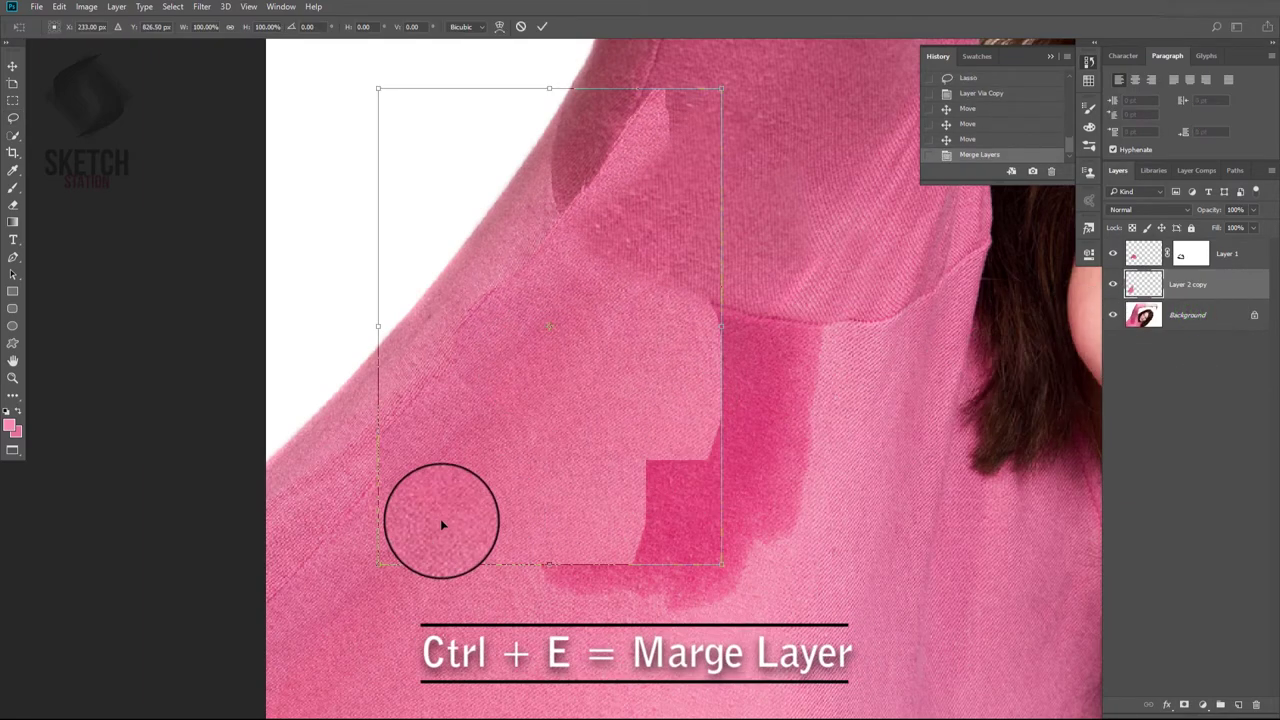
{"action": "left_click", "coordinate": [420, 465]}
{"action": "left_click_drag", "start_coordinate": [420, 465], "coordinate": [422, 470]}
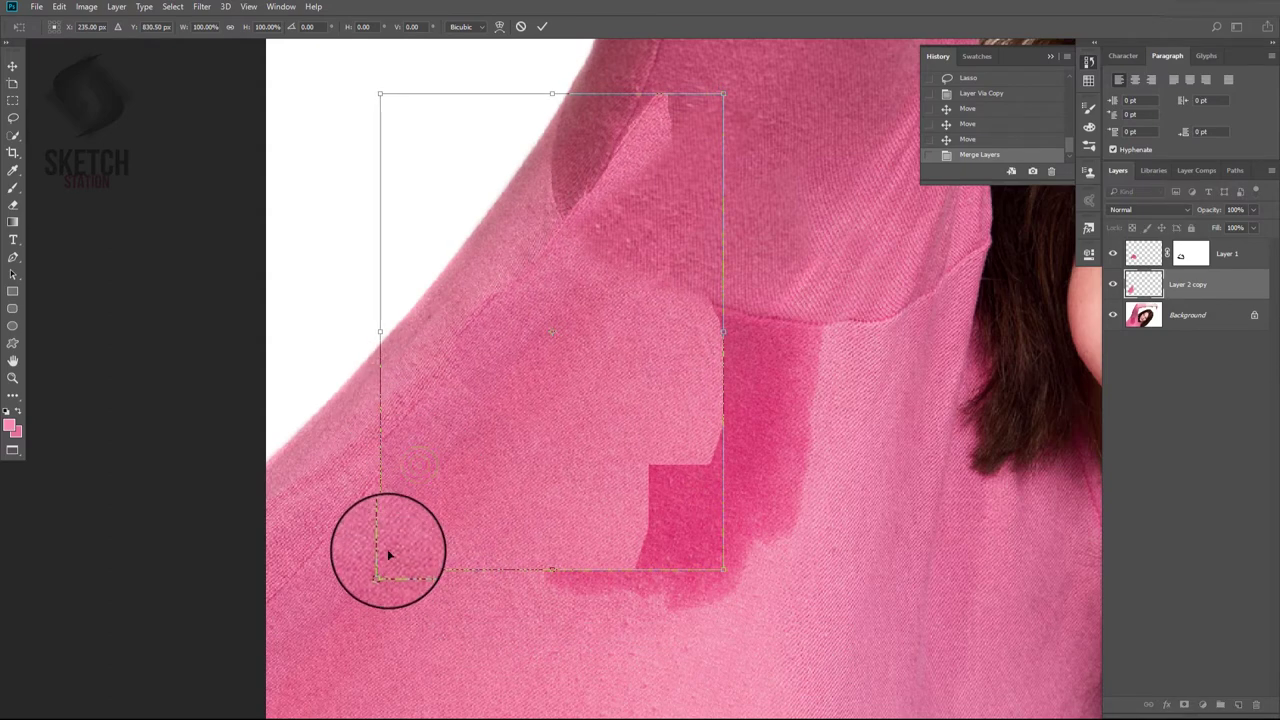
{"action": "left_click_drag", "start_coordinate": [380, 331], "coordinate": [381, 369]}
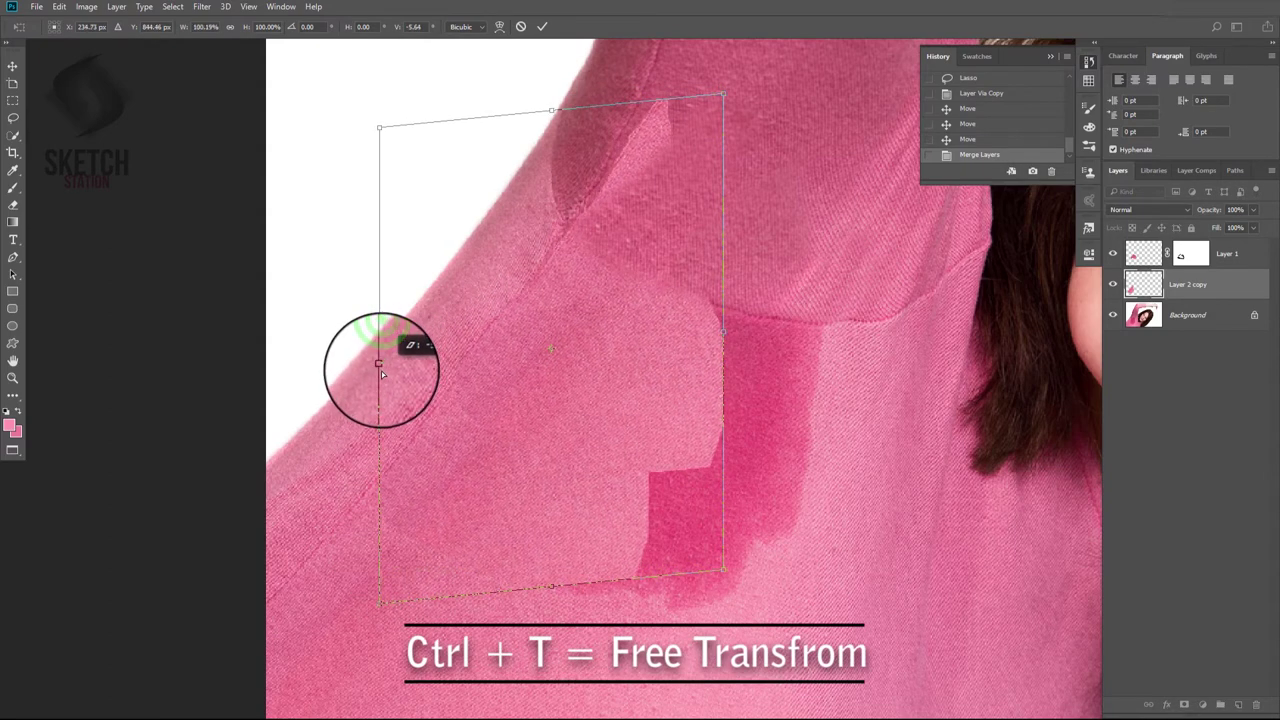
{"action": "key", "text": "Return"}
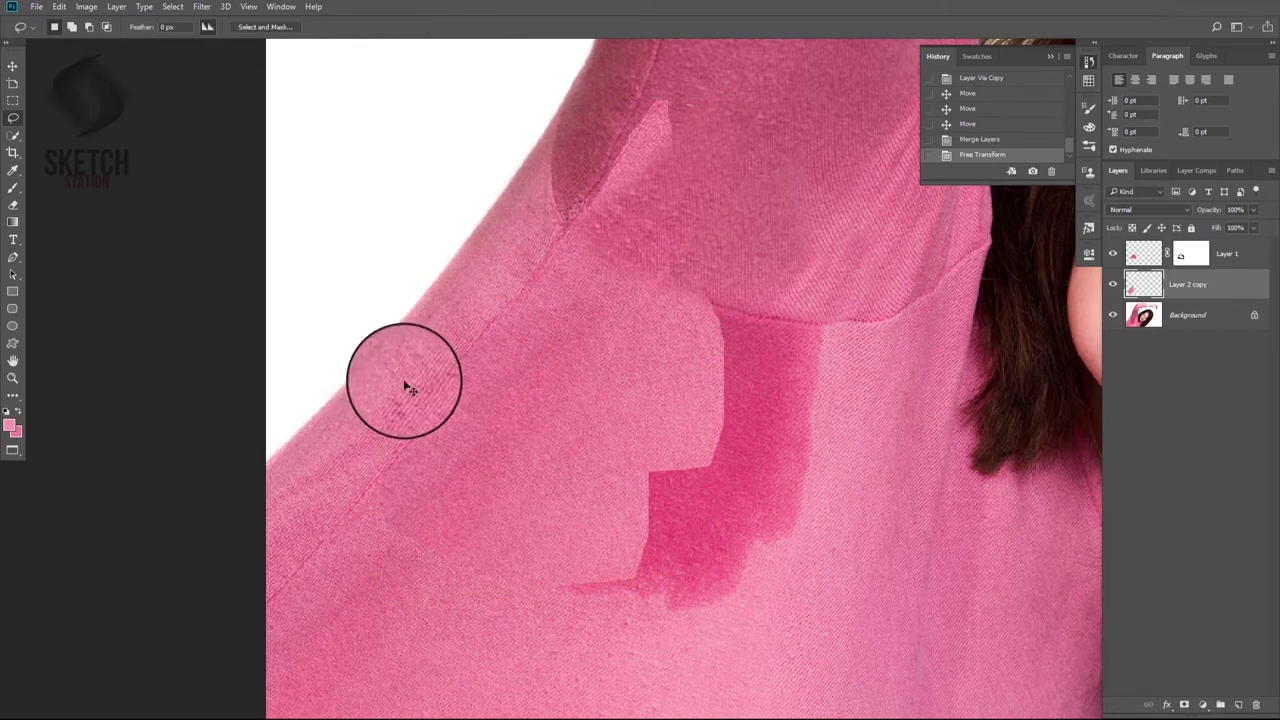
Copy an oval of clean fabric from below the stain and duplicate it across the stain.
{"action": "left_click_drag", "start_coordinate": [595, 566], "coordinate": [592, 412]}
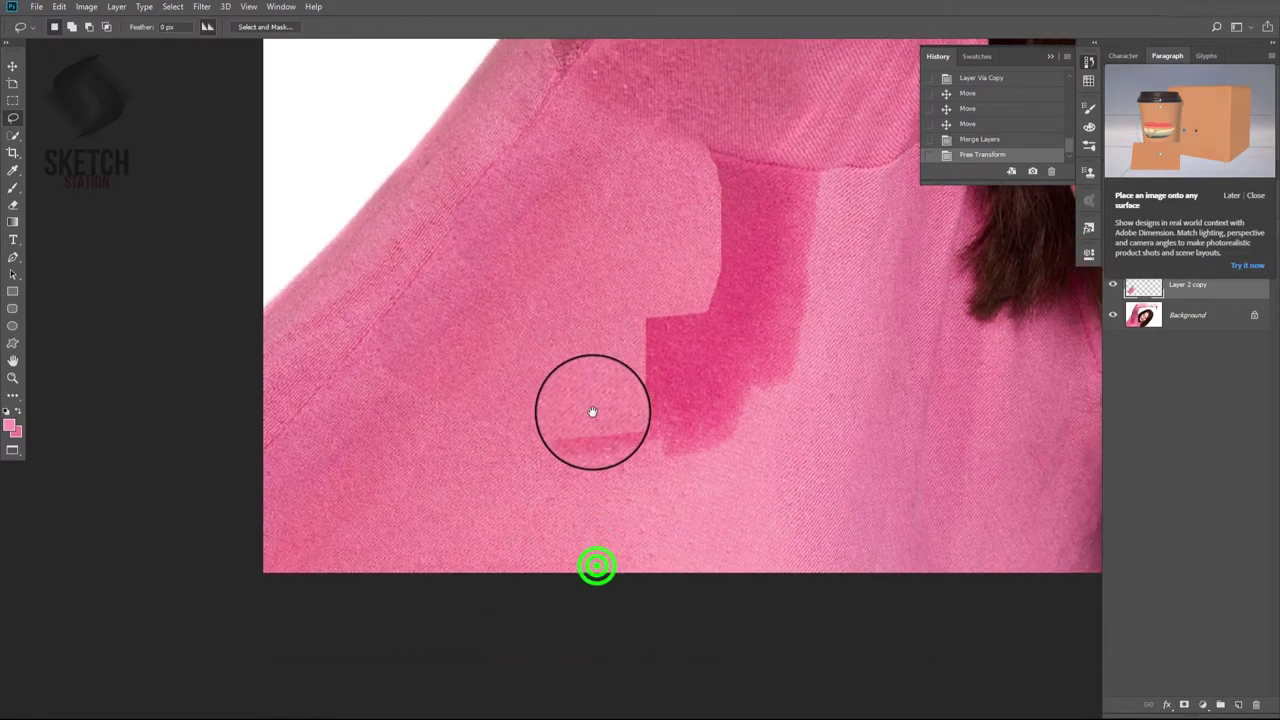
{"action": "mouse_move", "coordinate": [461, 503]}
{"action": "left_mouse_down"}
{"action": "mouse_move", "coordinate": [603, 551]}
{"action": "mouse_move", "coordinate": [788, 520]}
{"action": "left_mouse_up"}
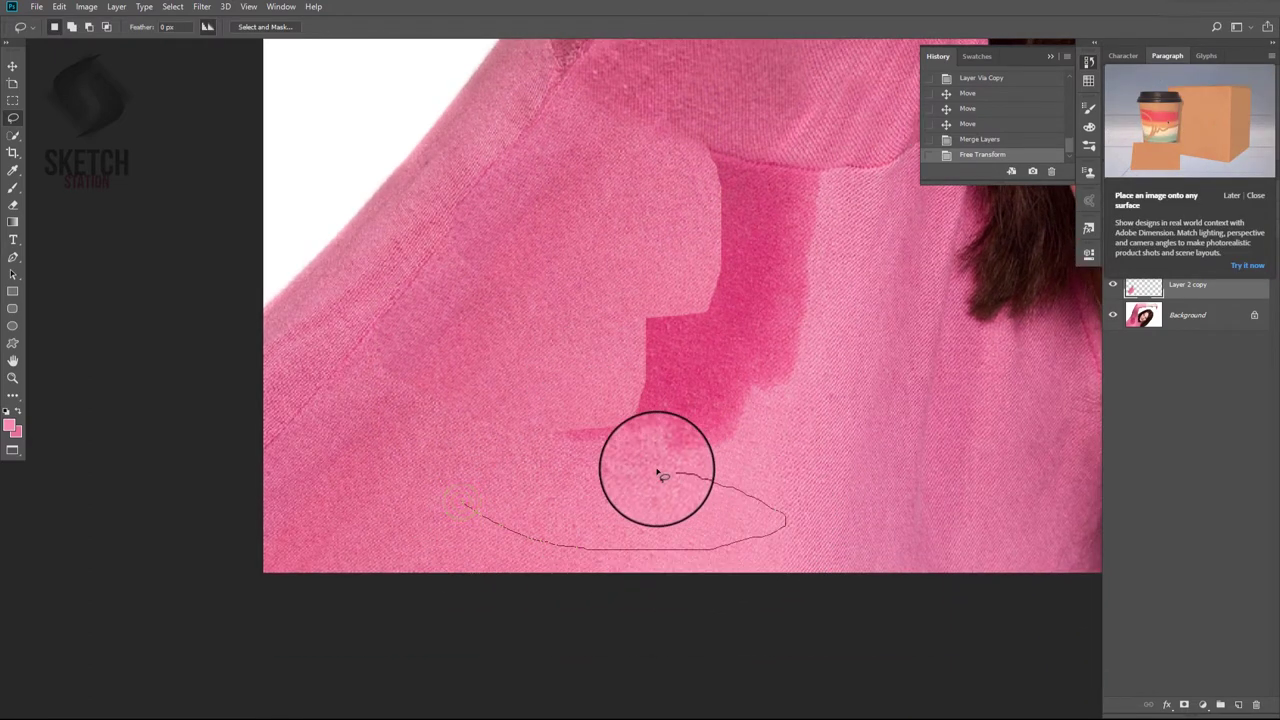
{"action": "left_click_drag", "start_coordinate": [661, 476], "coordinate": [457, 475]}
{"action": "left_click", "coordinate": [1176, 328]}
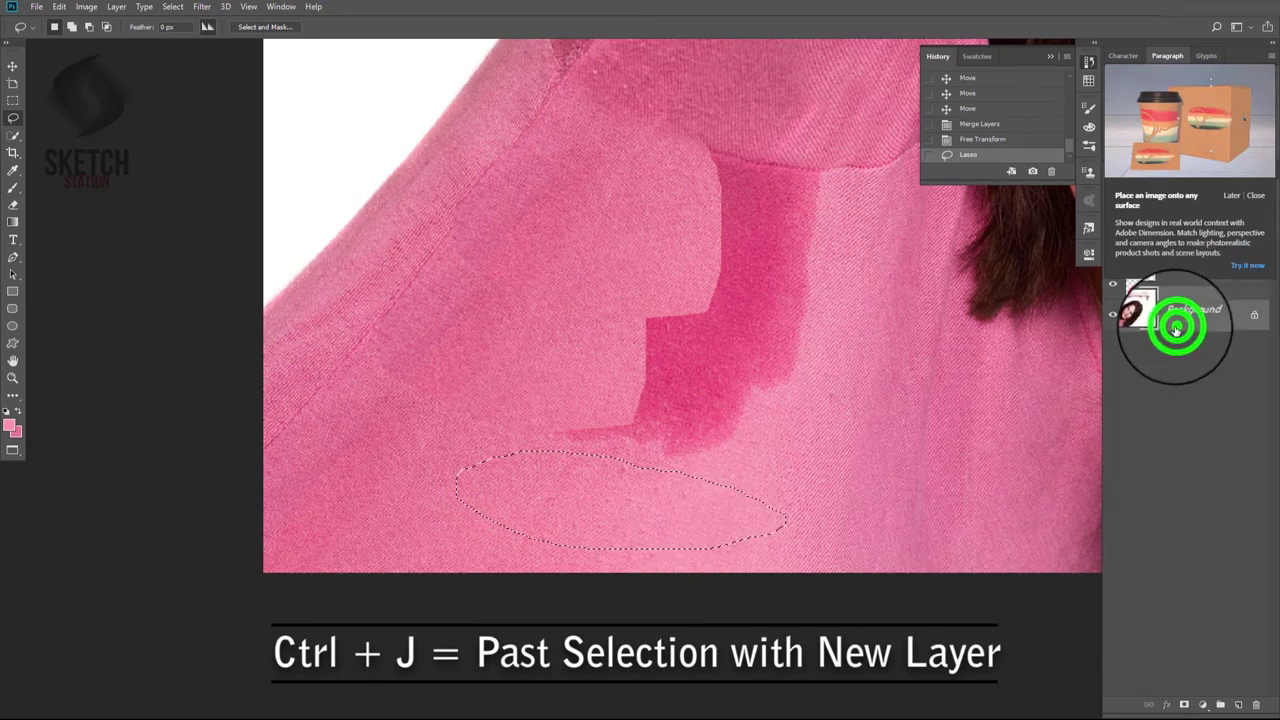
{"action": "key", "text": "ctrl+j"}
{"action": "mouse_move", "coordinate": [651, 520]}
{"action": "left_mouse_down"}
{"action": "mouse_move", "coordinate": [688, 404]}
{"action": "mouse_move", "coordinate": [726, 340]}
{"action": "mouse_move", "coordinate": [752, 236]}
{"action": "mouse_move", "coordinate": [771, 251]}
{"action": "left_mouse_up"}
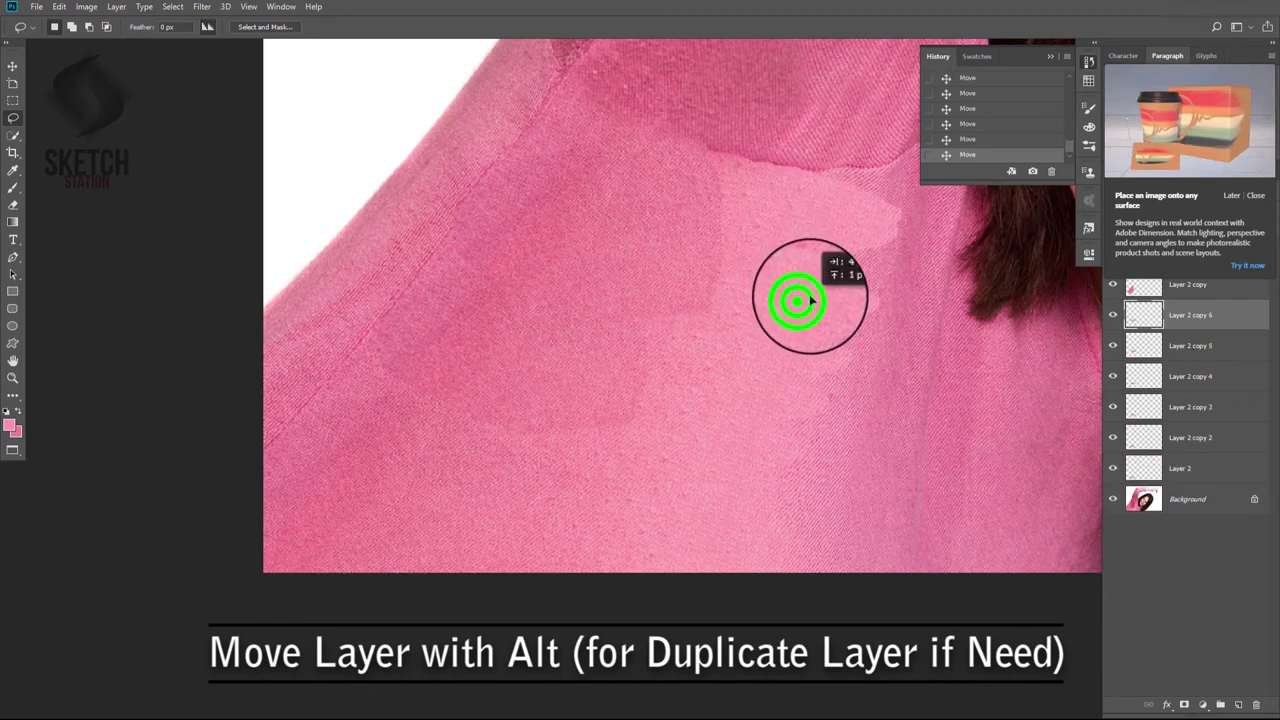
{"action": "left_click_drag", "start_coordinate": [822, 284], "coordinate": [831, 317]}
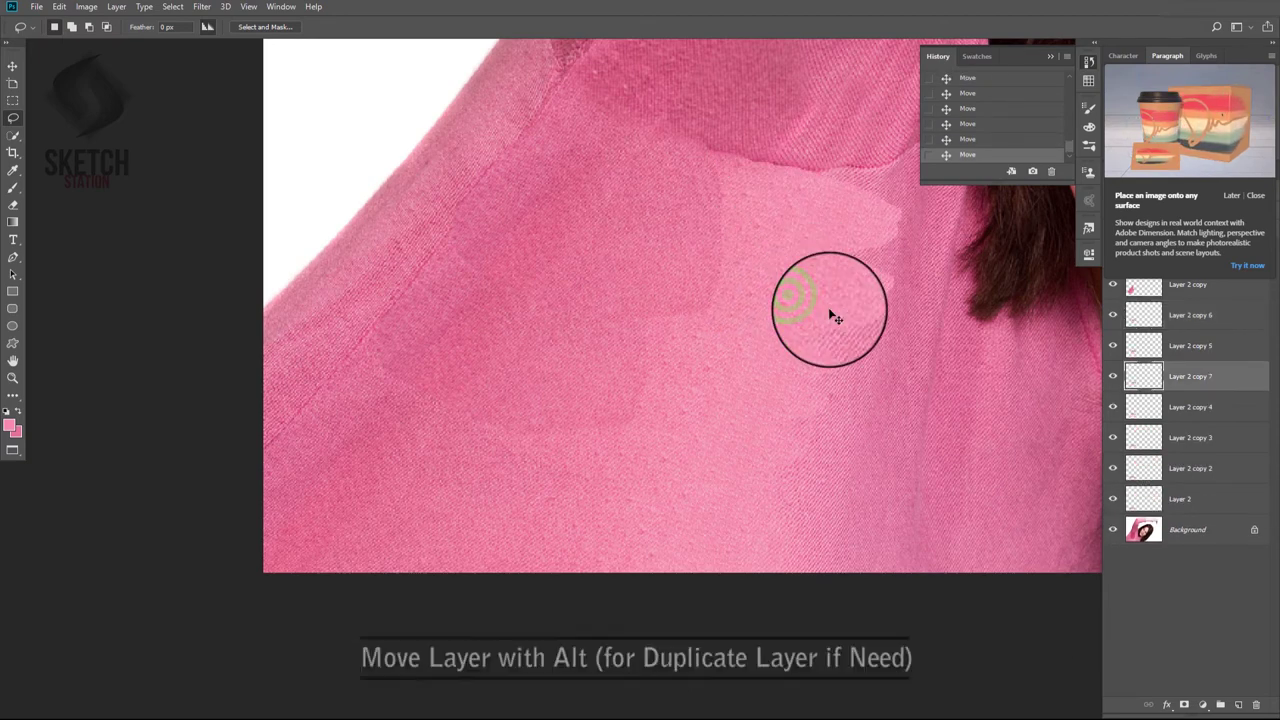
Merge the duplicated patch layers into Layer 2 copy 6 and toggle visibility to compare.
{"action": "left_click", "coordinate": [1208, 468]}
{"action": "left_click", "coordinate": [1198, 315], "text": "shift"}
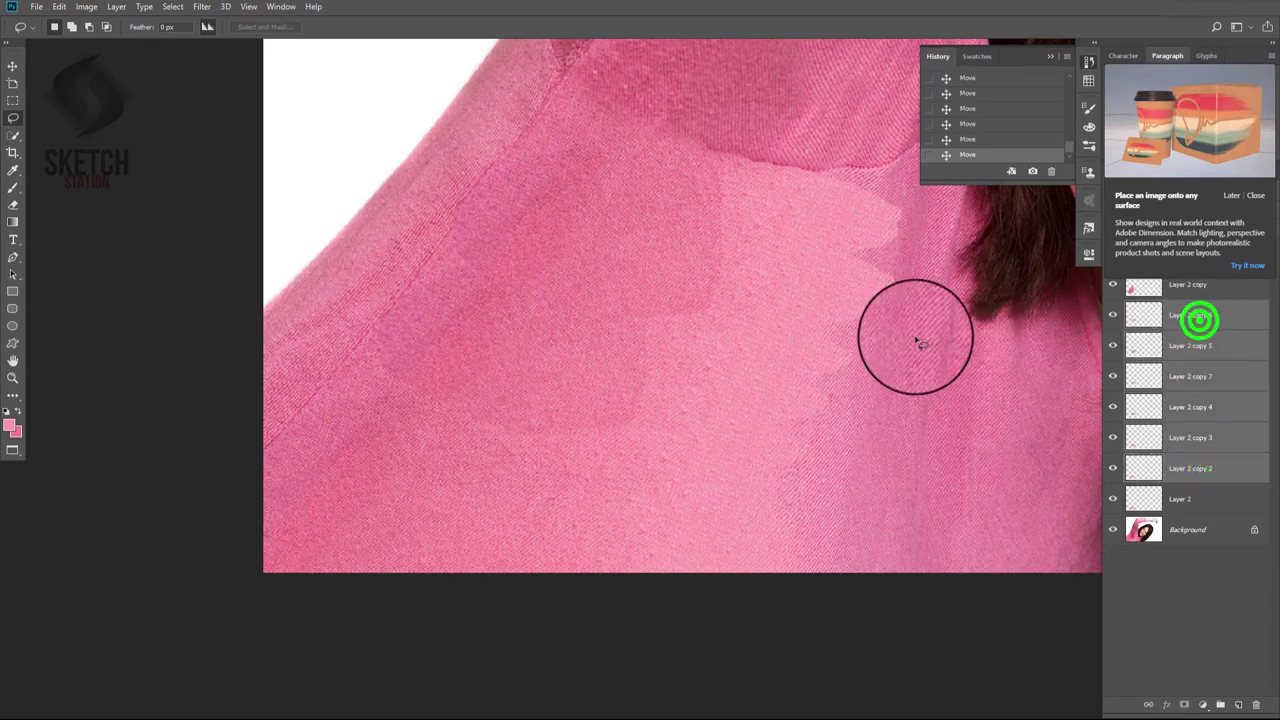
{"action": "left_click", "coordinate": [1202, 500], "text": "ctrl"}
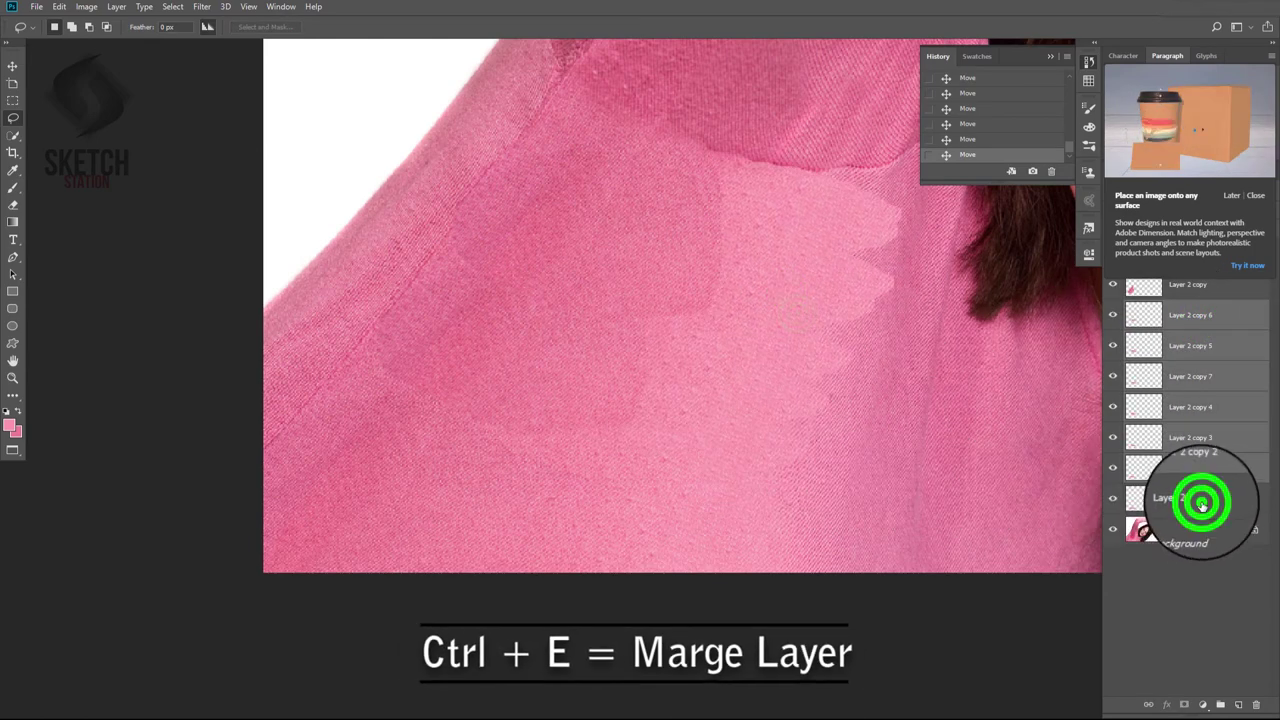
{"action": "key", "text": "ctrl+e"}
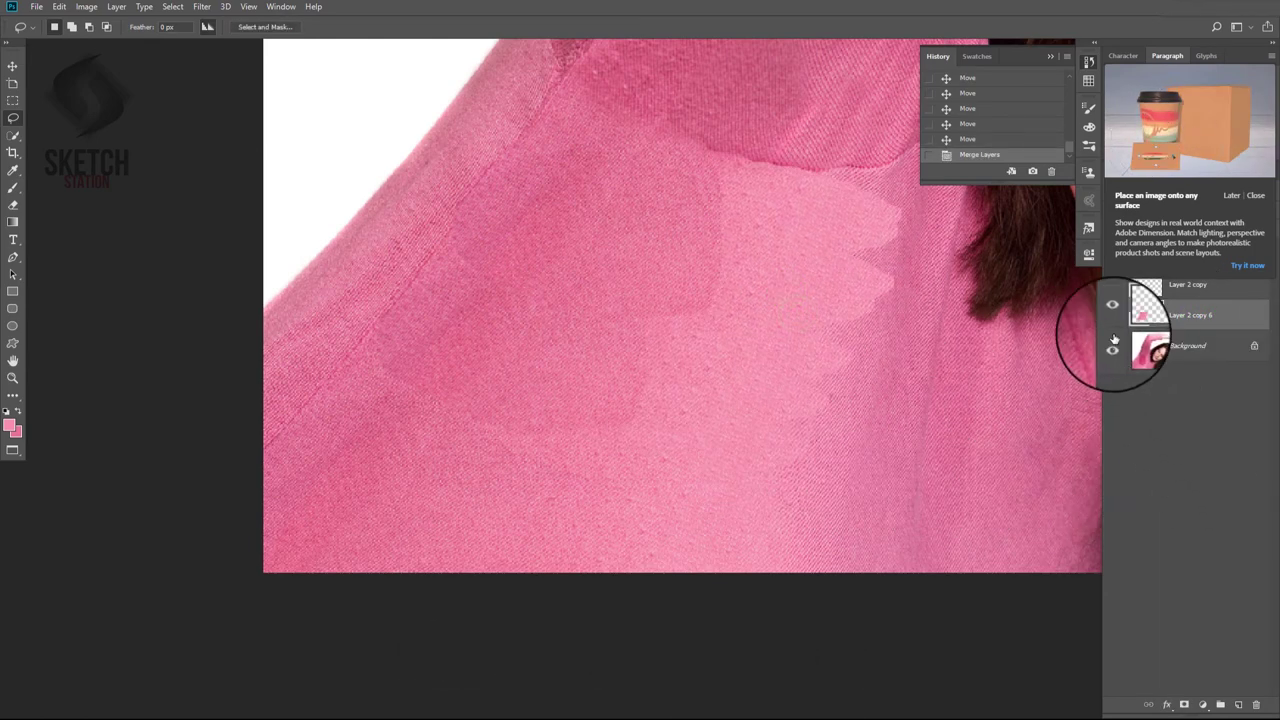
{"action": "left_click", "coordinate": [1113, 316]}
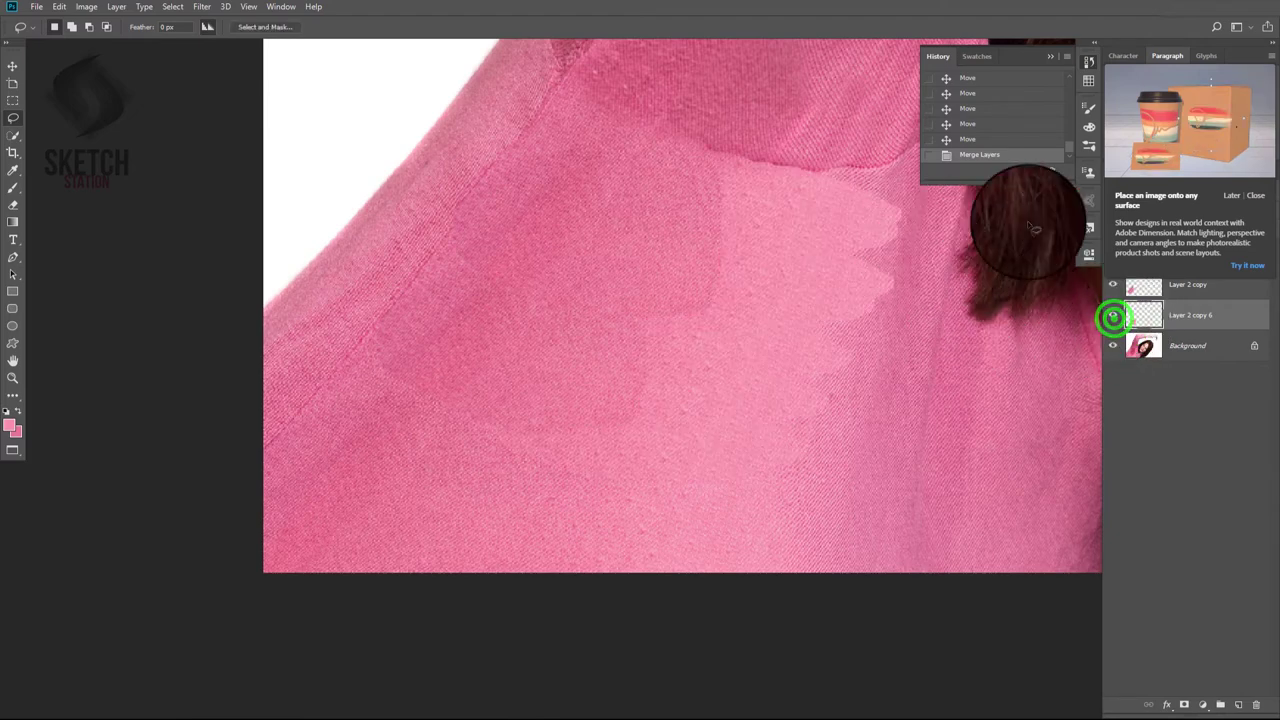
Mask the merged patch layer and brush its edges near the collar seam.
{"action": "left_click", "coordinate": [1182, 705]}
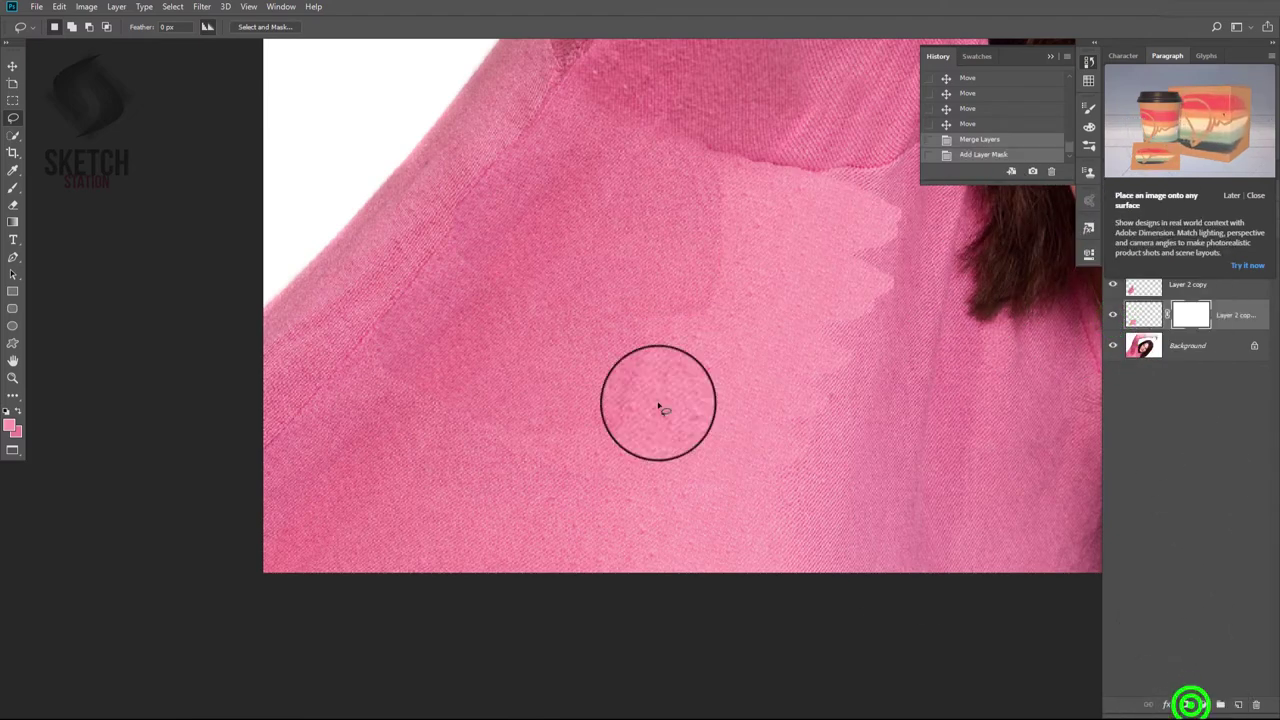
{"action": "left_click", "coordinate": [15, 183]}
{"action": "left_click", "coordinate": [857, 178]}
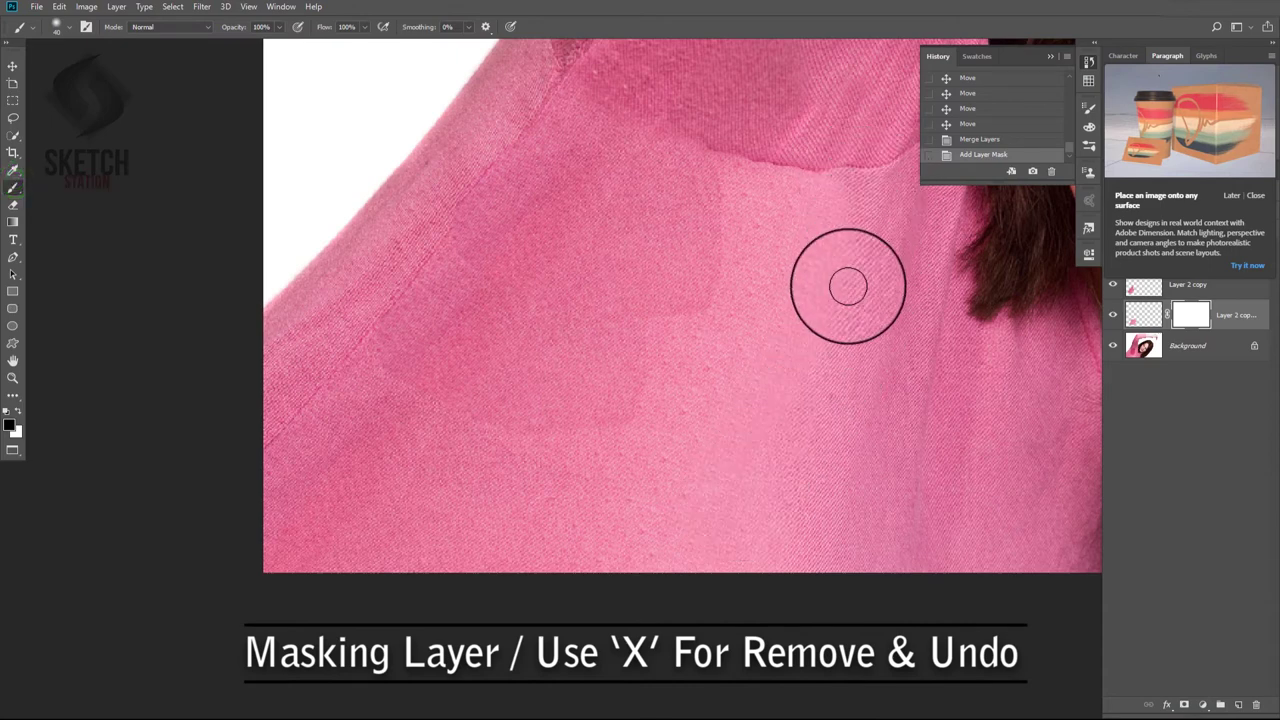
{"action": "left_click", "coordinate": [907, 288]}
{"action": "left_click", "coordinate": [845, 200]}
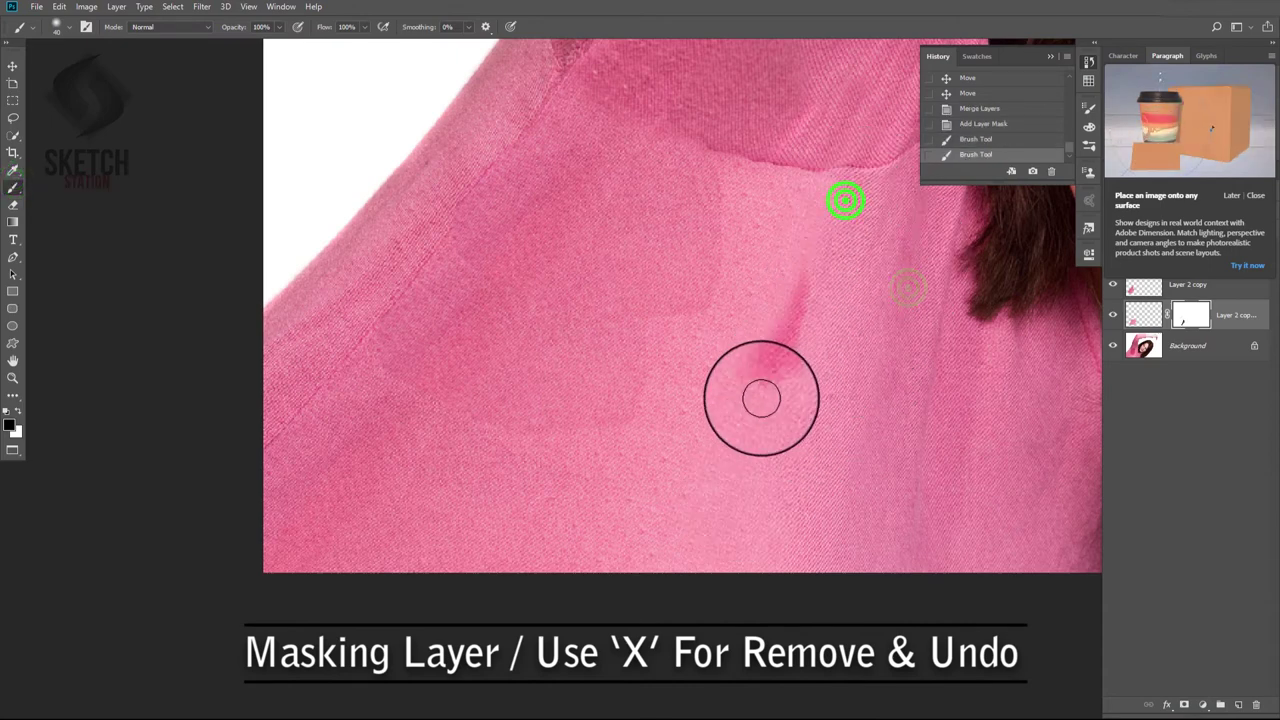
{"action": "left_click", "coordinate": [862, 226]}
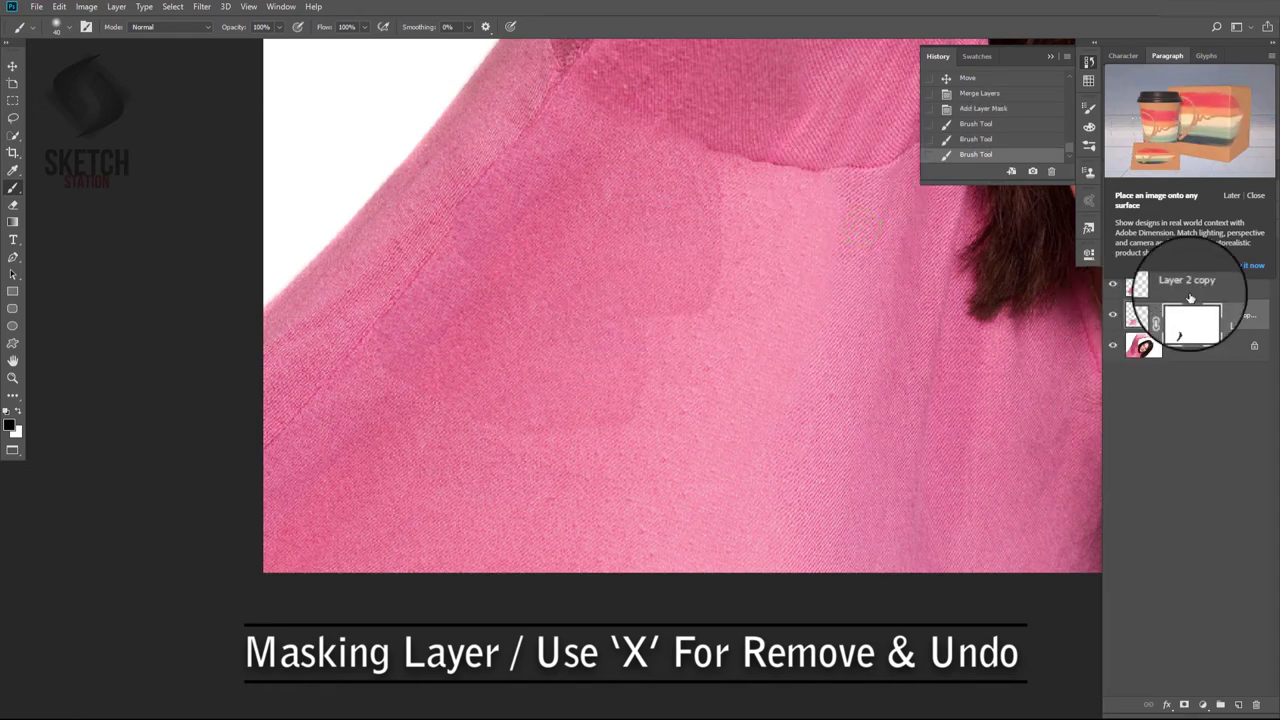
Toggle the upper patch's visibility to check coverage, then duplicate the patch layer.
{"action": "left_click", "coordinate": [1113, 285]}
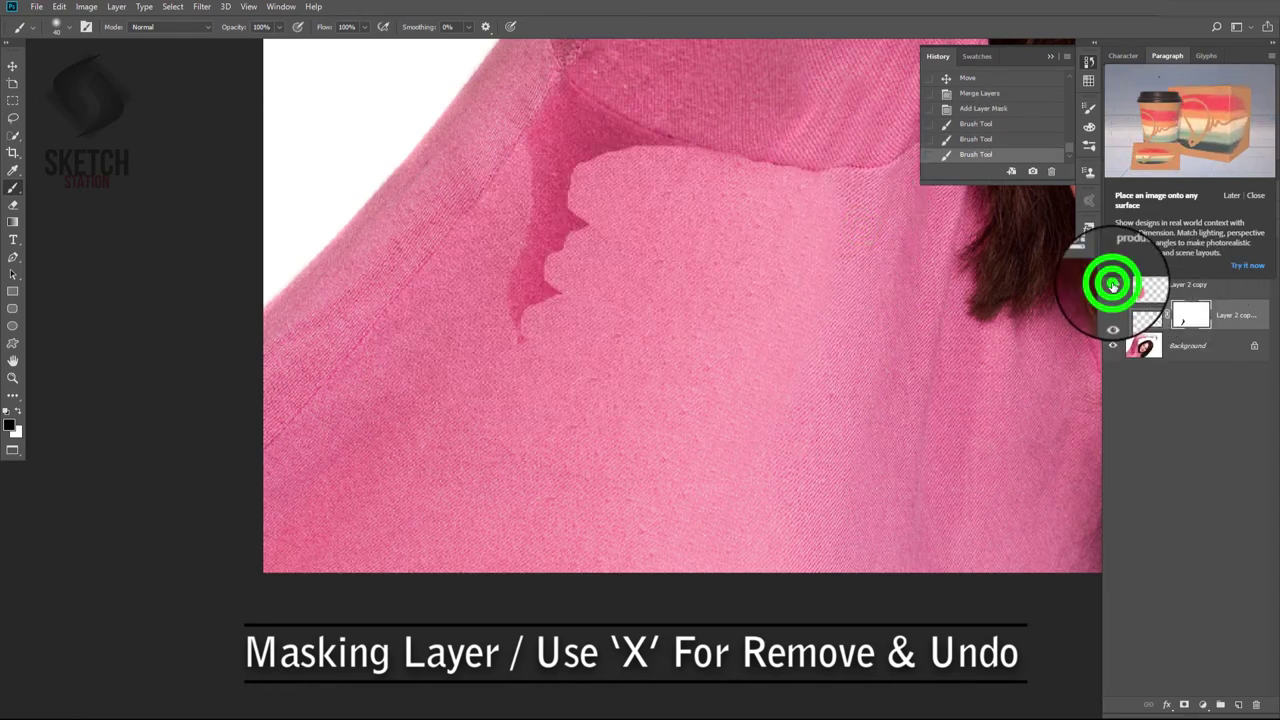
{"action": "right_click", "coordinate": [668, 266]}
{"action": "left_click", "coordinate": [668, 266], "text": "alt"}
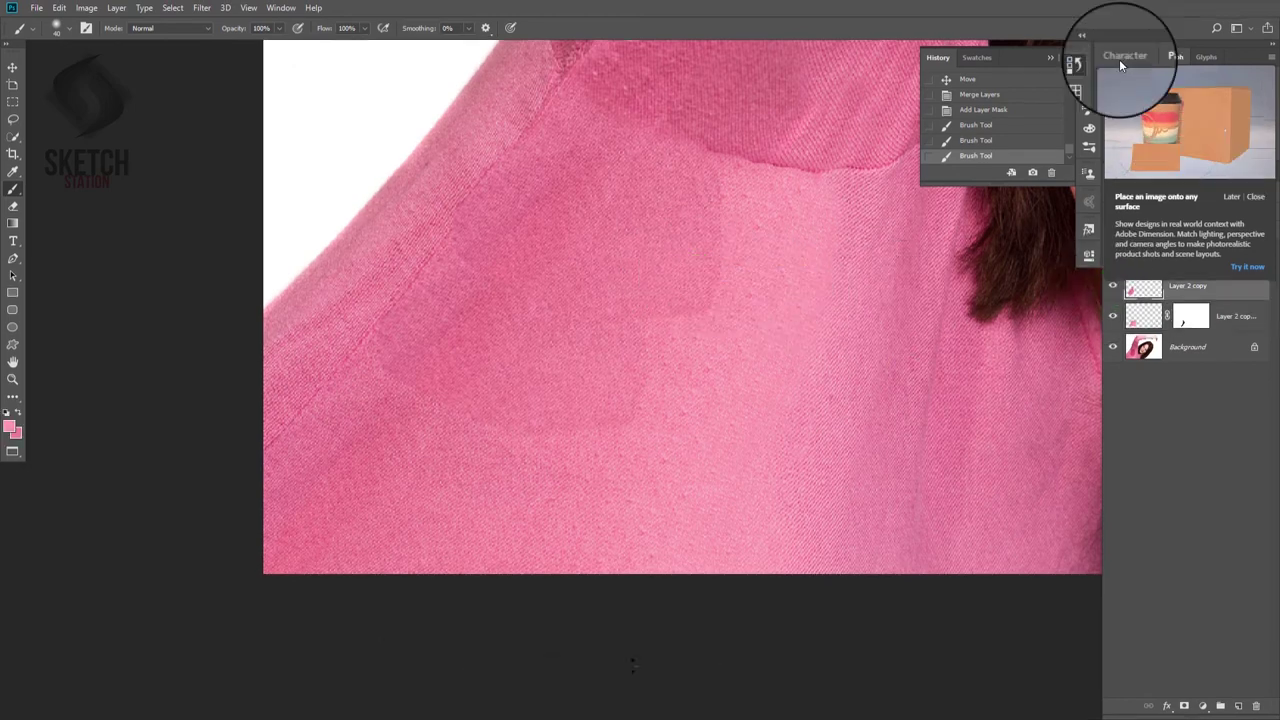
{"action": "key", "text": "ctrl+j"}
{"action": "left_click", "coordinate": [1122, 57]}
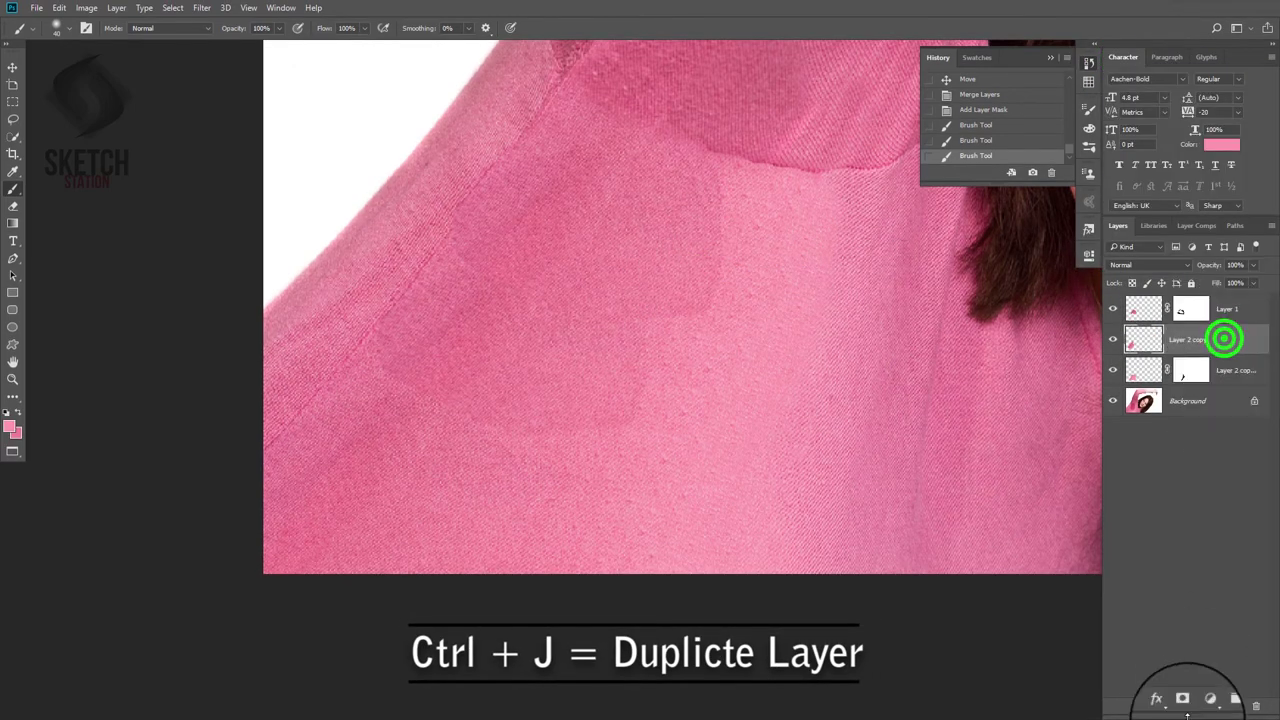
Add a mask to Layer 2 copy and paint the patch out along the collar seam.
{"action": "left_click", "coordinate": [1183, 706]}
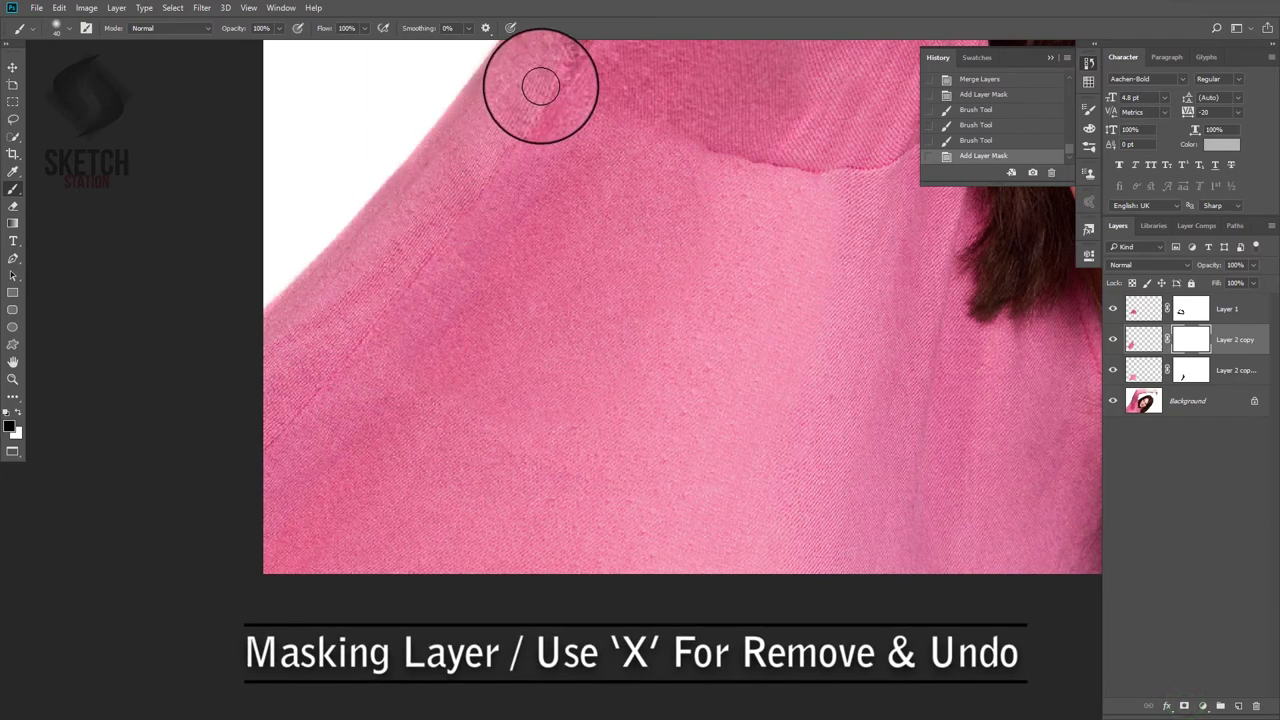
{"action": "left_click", "coordinate": [571, 137]}
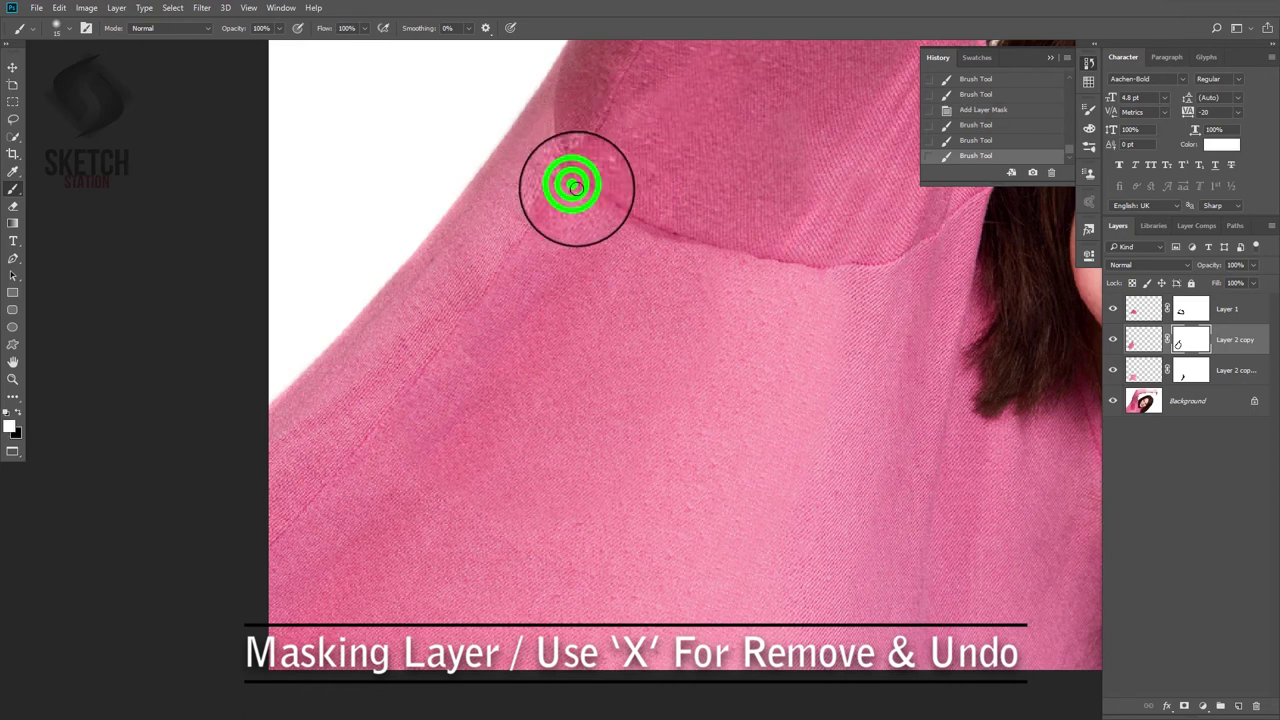
{"action": "left_click_drag", "start_coordinate": [743, 260], "coordinate": [880, 286]}
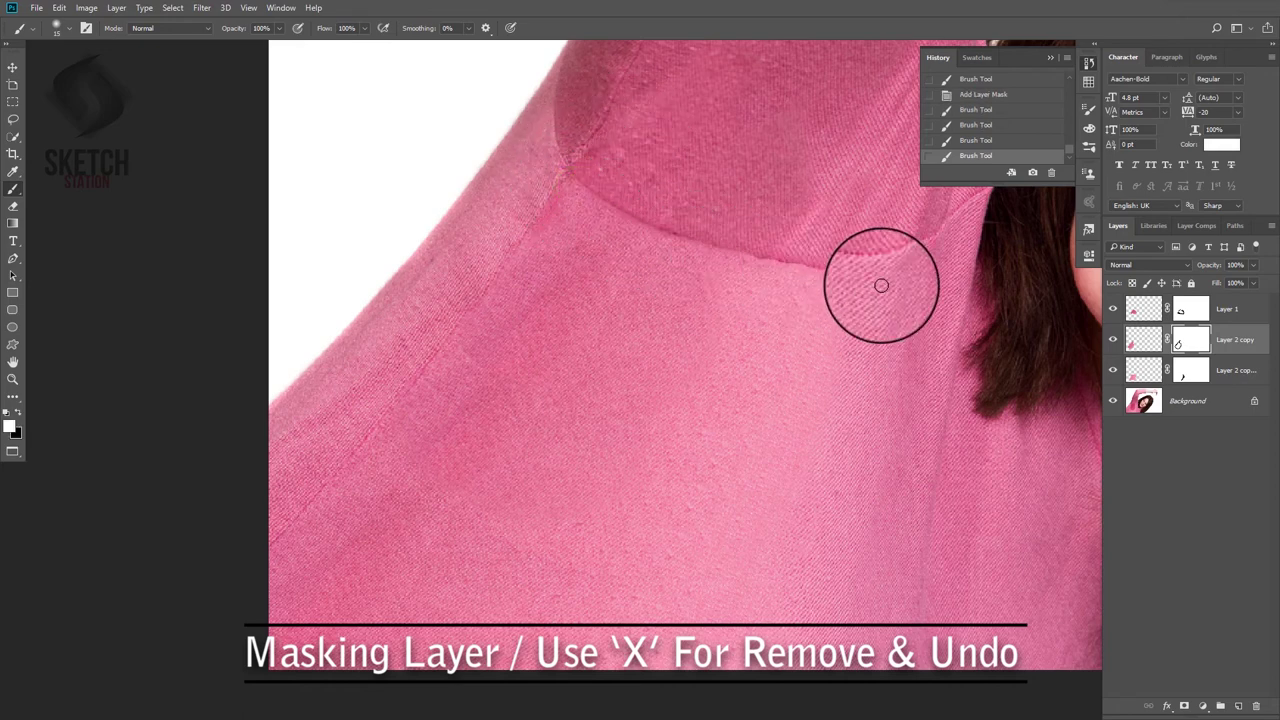
Mask Layer 2 copy 2 along the collar seam, swapping colours with X for touch-ups.
{"action": "left_click", "coordinate": [1145, 370]}
{"action": "left_click", "coordinate": [1112, 370]}
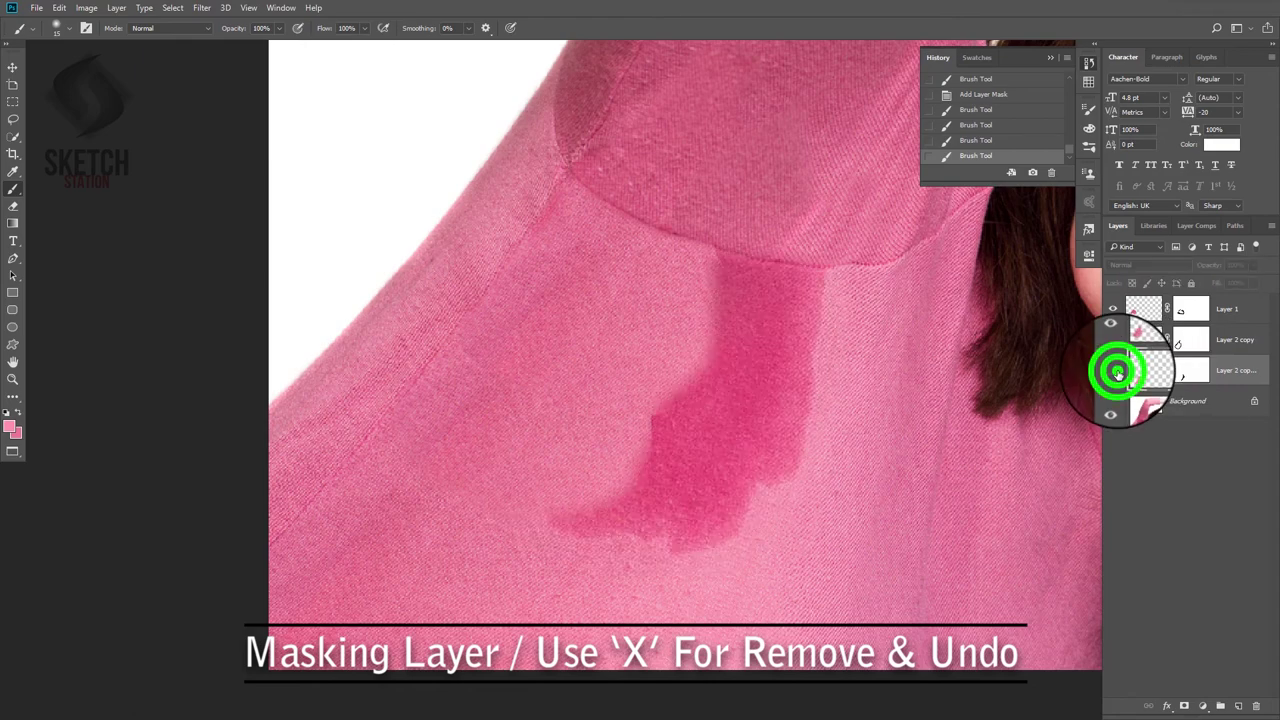
{"action": "left_click", "coordinate": [1180, 372]}
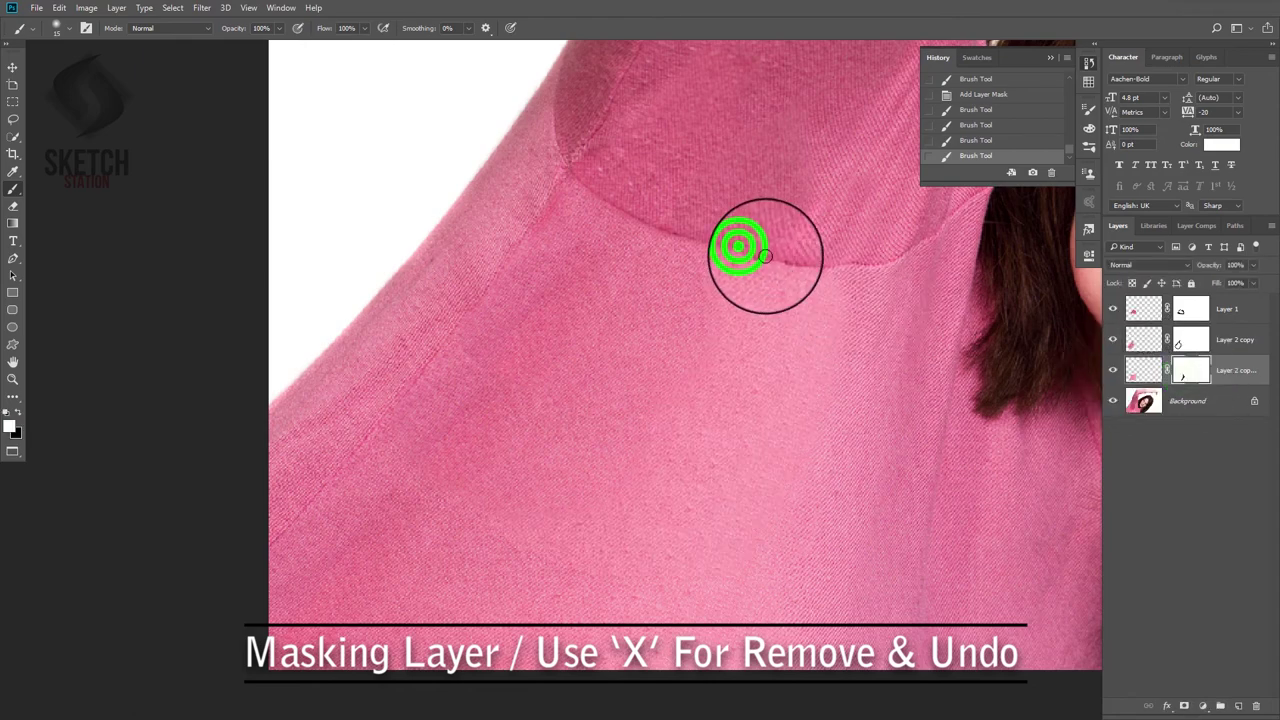
{"action": "left_click_drag", "start_coordinate": [852, 263], "coordinate": [804, 264]}
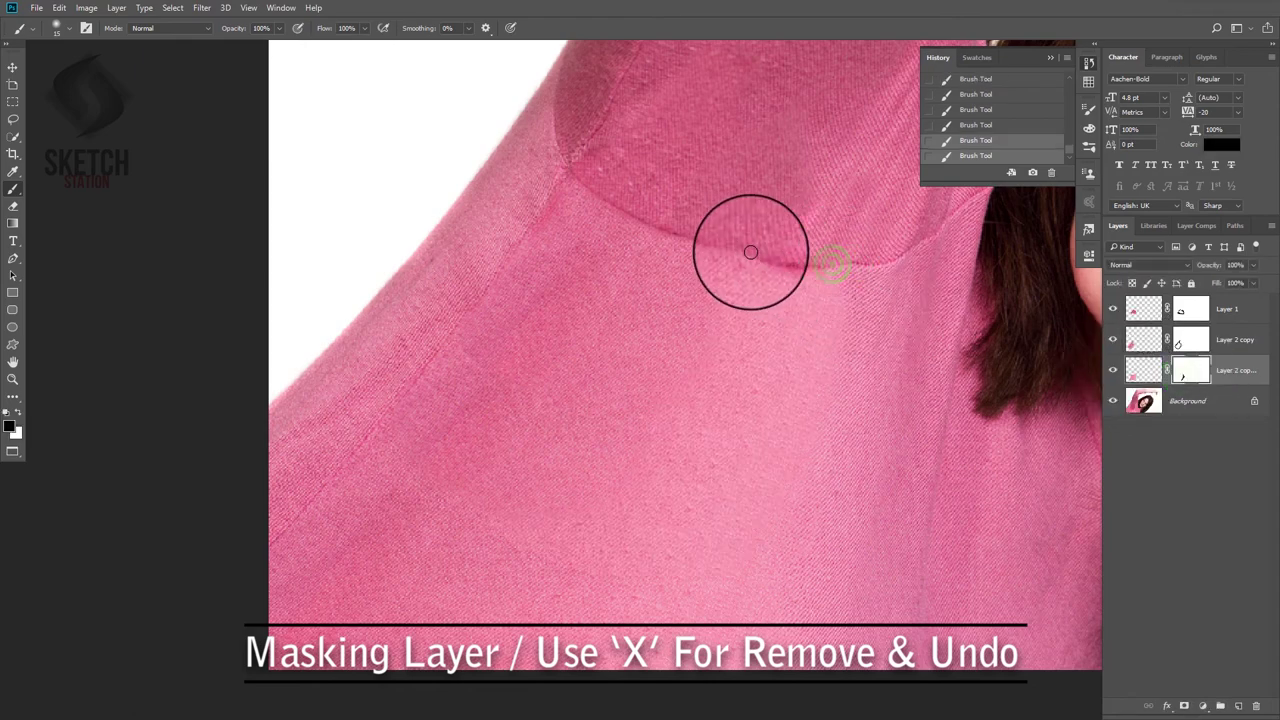
{"action": "key", "text": "x"}
{"action": "left_click", "coordinate": [757, 271]}
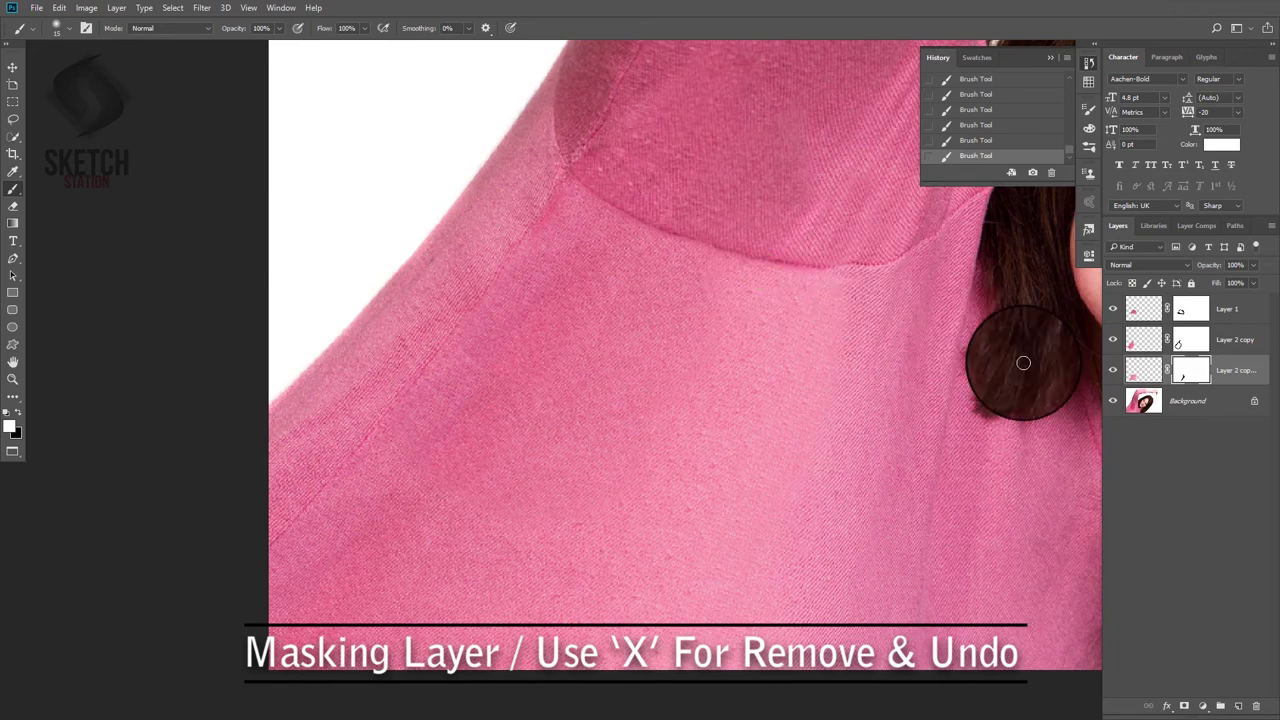
{"action": "key", "text": "ctrl+minus"}
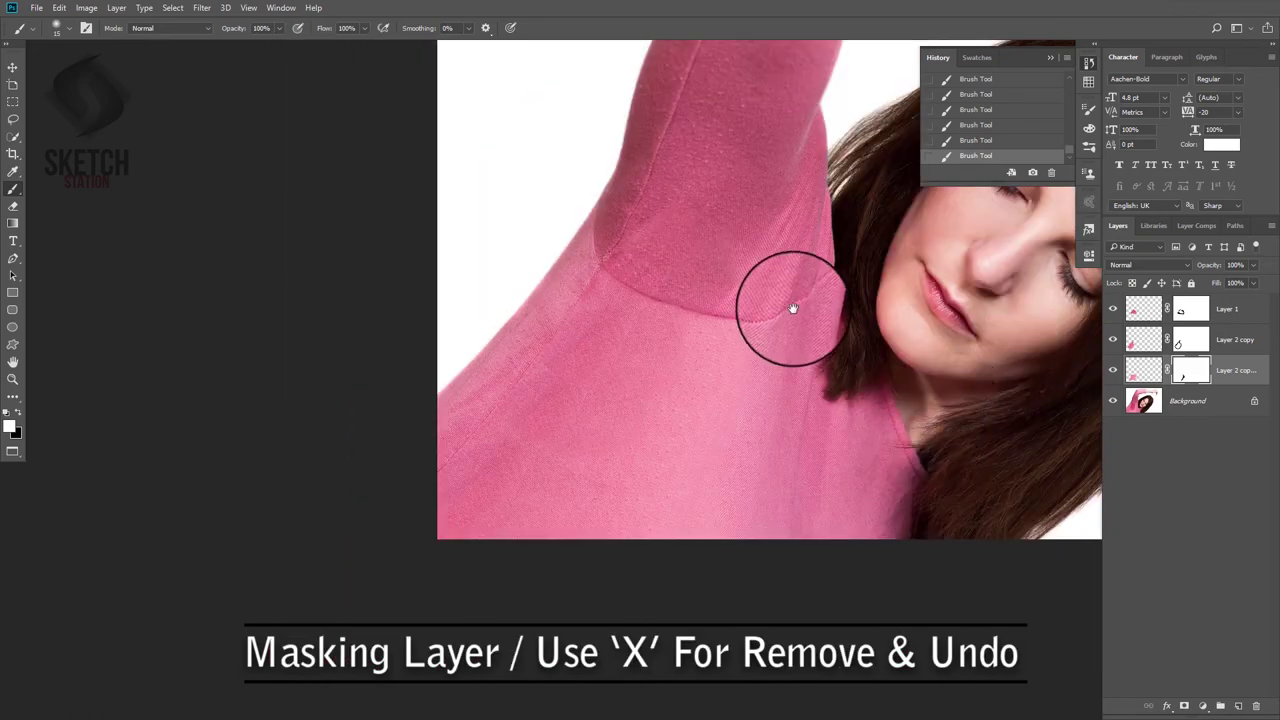
Zoom into the armpit seam and target Layer 1's mask with black for hiding.
{"action": "left_click", "coordinate": [790, 307], "text": "ctrl"}
{"action": "left_click", "coordinate": [352, 271], "text": "ctrl"}
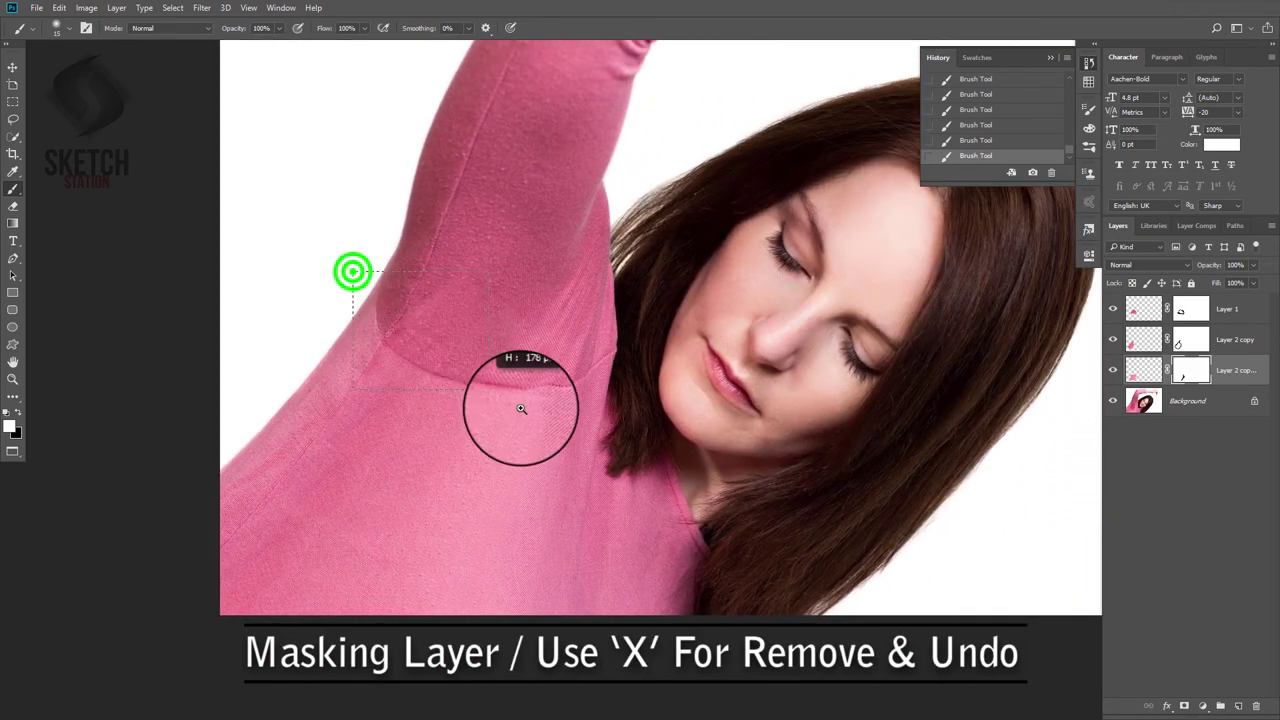
{"action": "right_click", "coordinate": [429, 306]}
{"action": "left_click", "coordinate": [439, 315]}
{"action": "left_click", "coordinate": [1188, 305]}
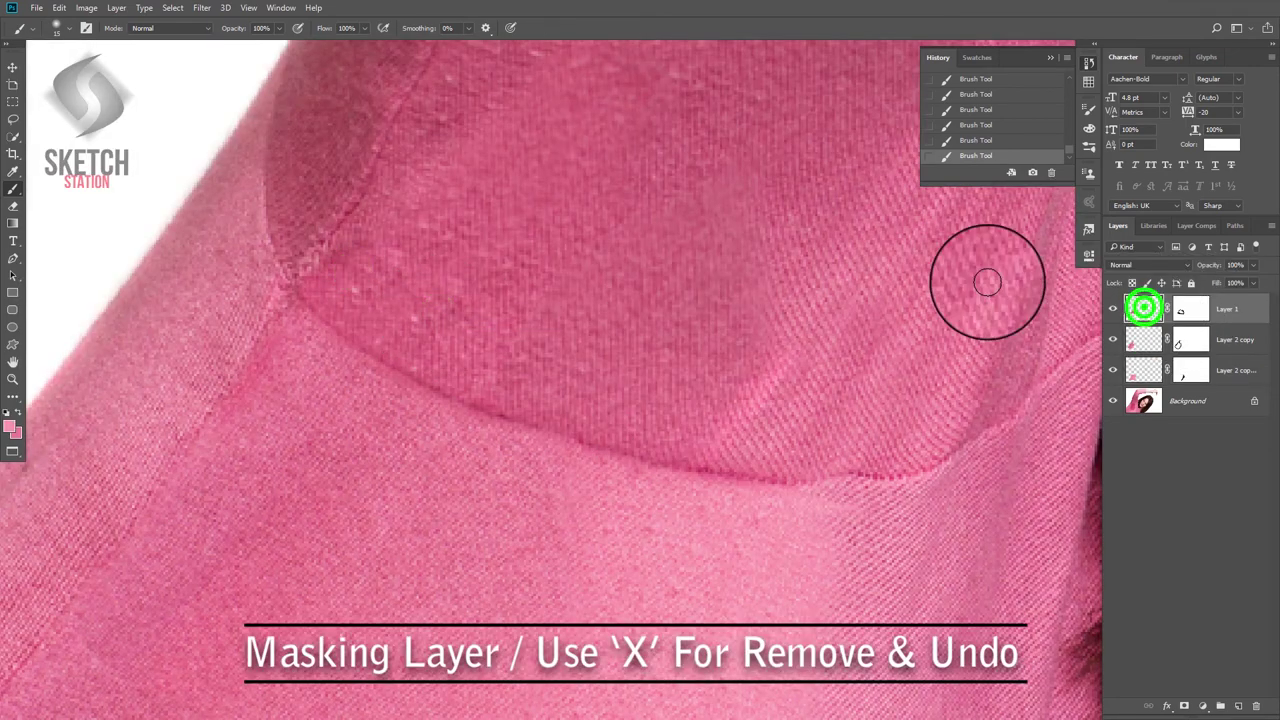
{"action": "key", "text": "x"}
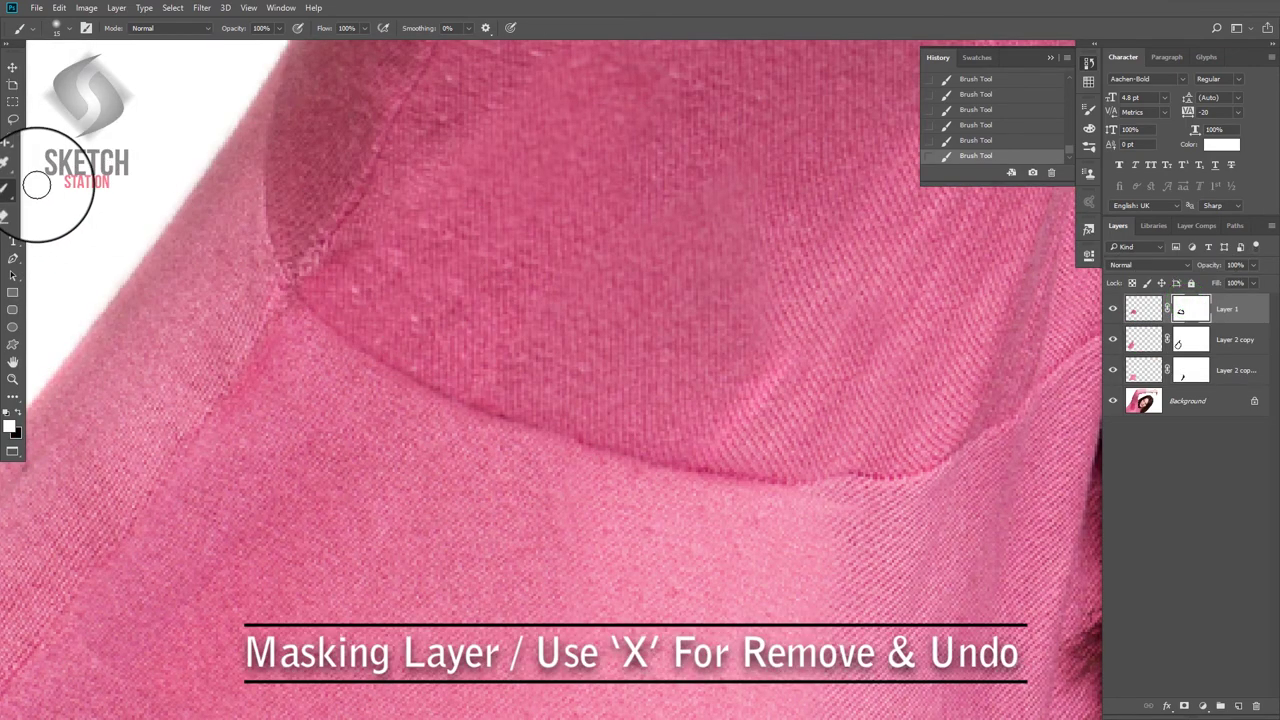
Brush away the pixelated seam patch on Layer 1's mask, then fit the photo on screen.
{"action": "left_click", "coordinate": [14, 186]}
{"action": "left_click_drag", "start_coordinate": [309, 291], "coordinate": [314, 266]}
{"action": "left_click", "coordinate": [556, 151]}
{"action": "left_click", "coordinate": [1186, 309]}
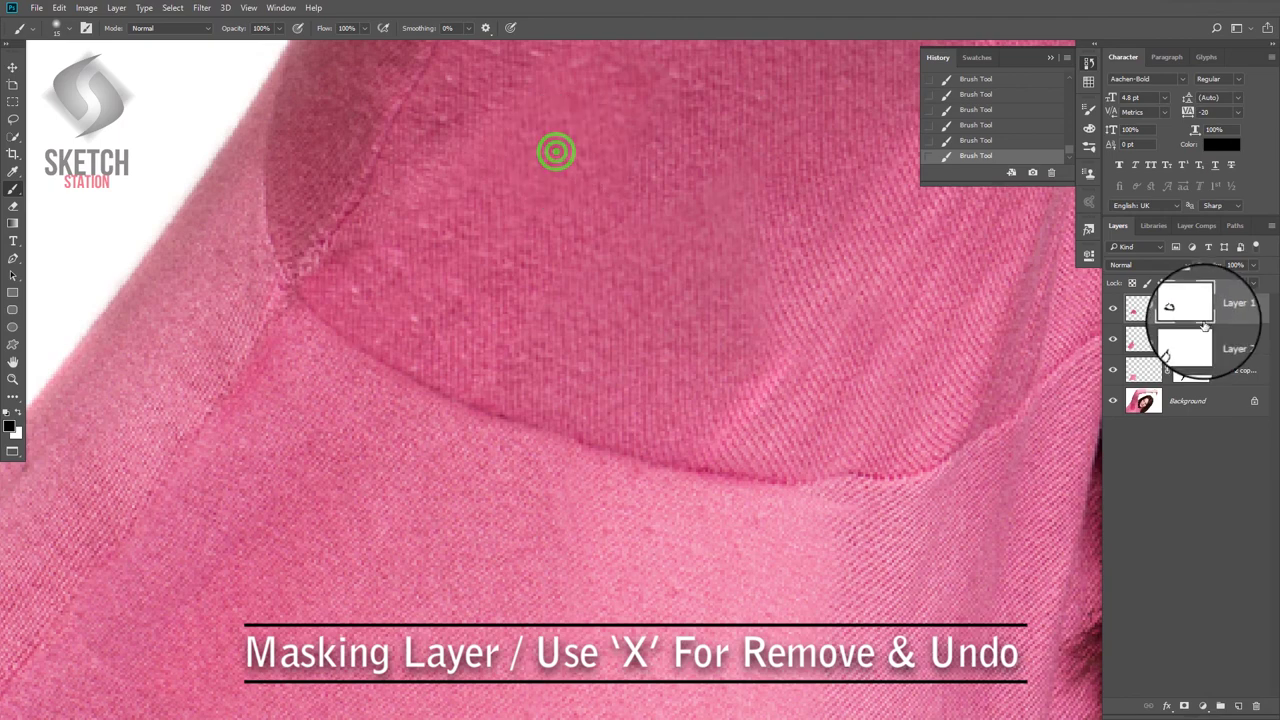
{"action": "left_click", "coordinate": [309, 273]}
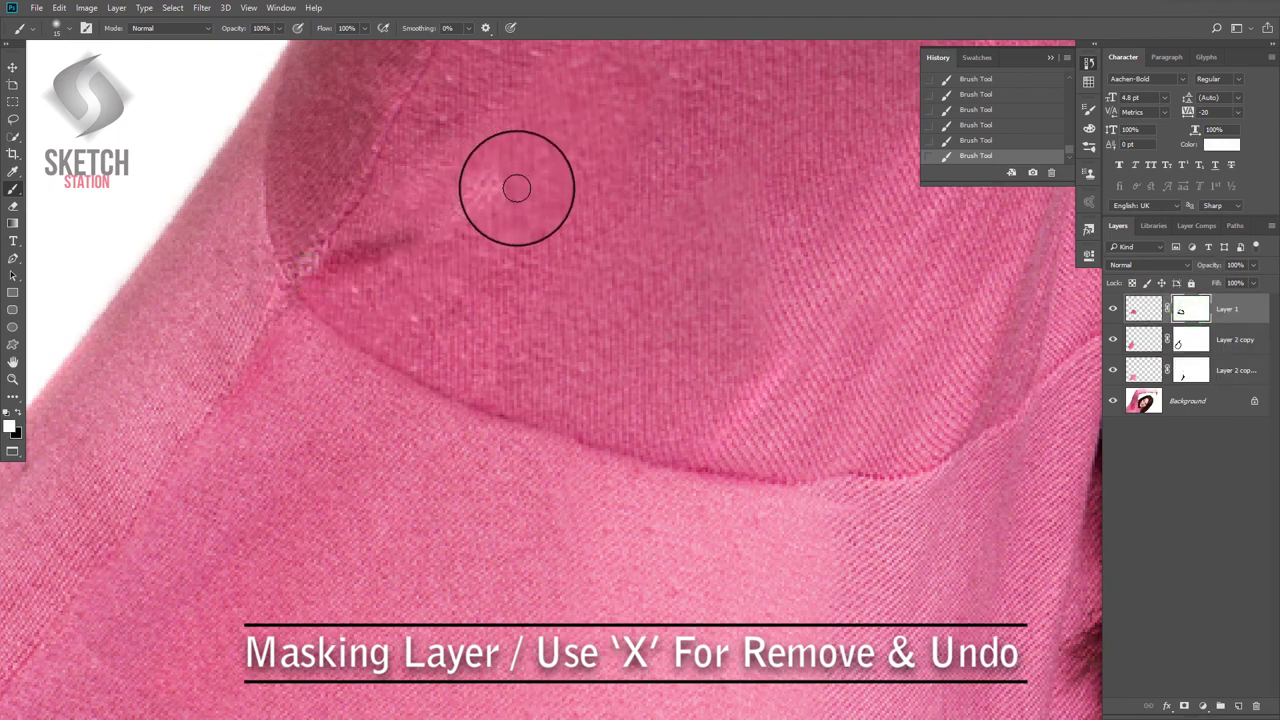
{"action": "left_click_drag", "start_coordinate": [494, 206], "coordinate": [363, 271]}
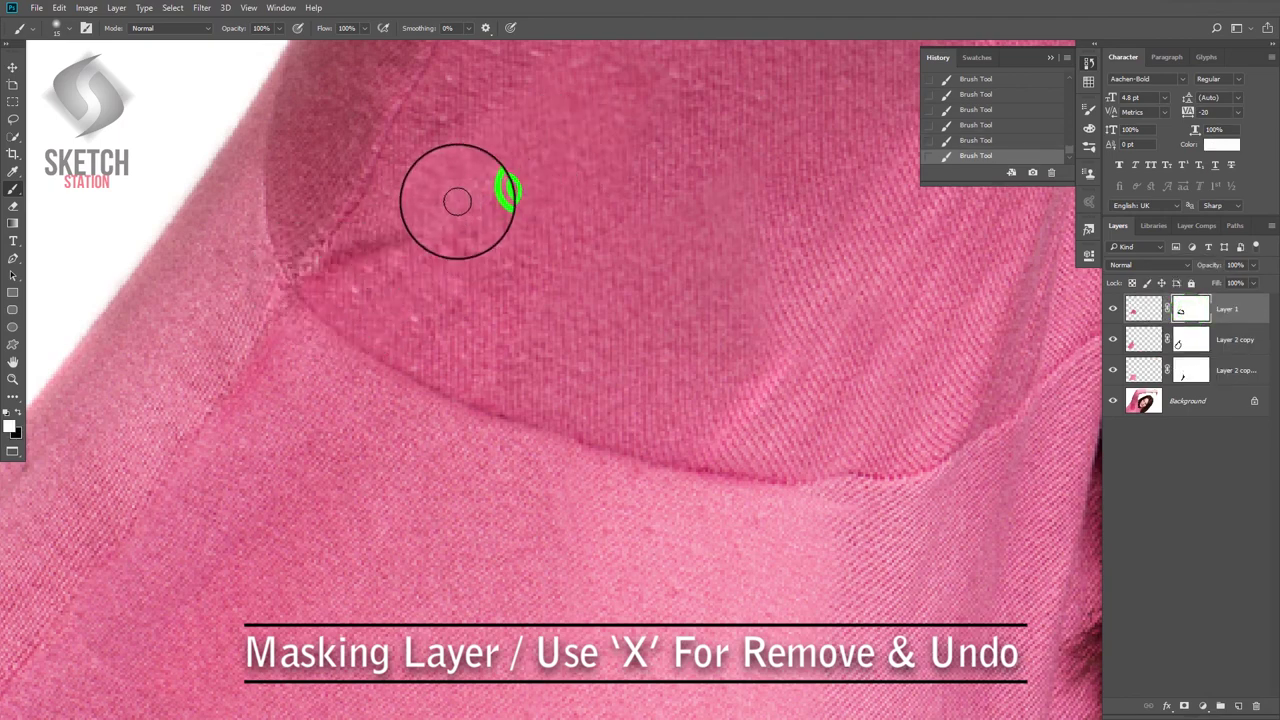
{"action": "left_click_drag", "start_coordinate": [380, 219], "coordinate": [402, 178]}
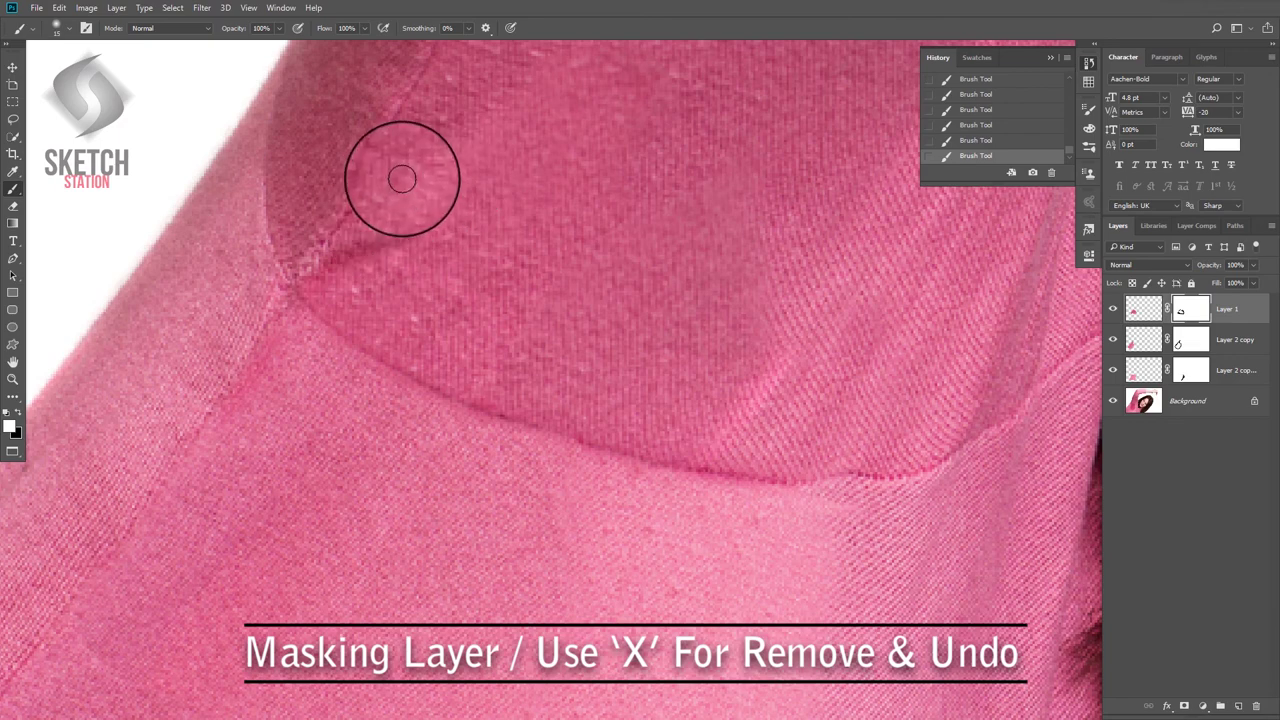
{"action": "key", "text": "ctrl+0"}
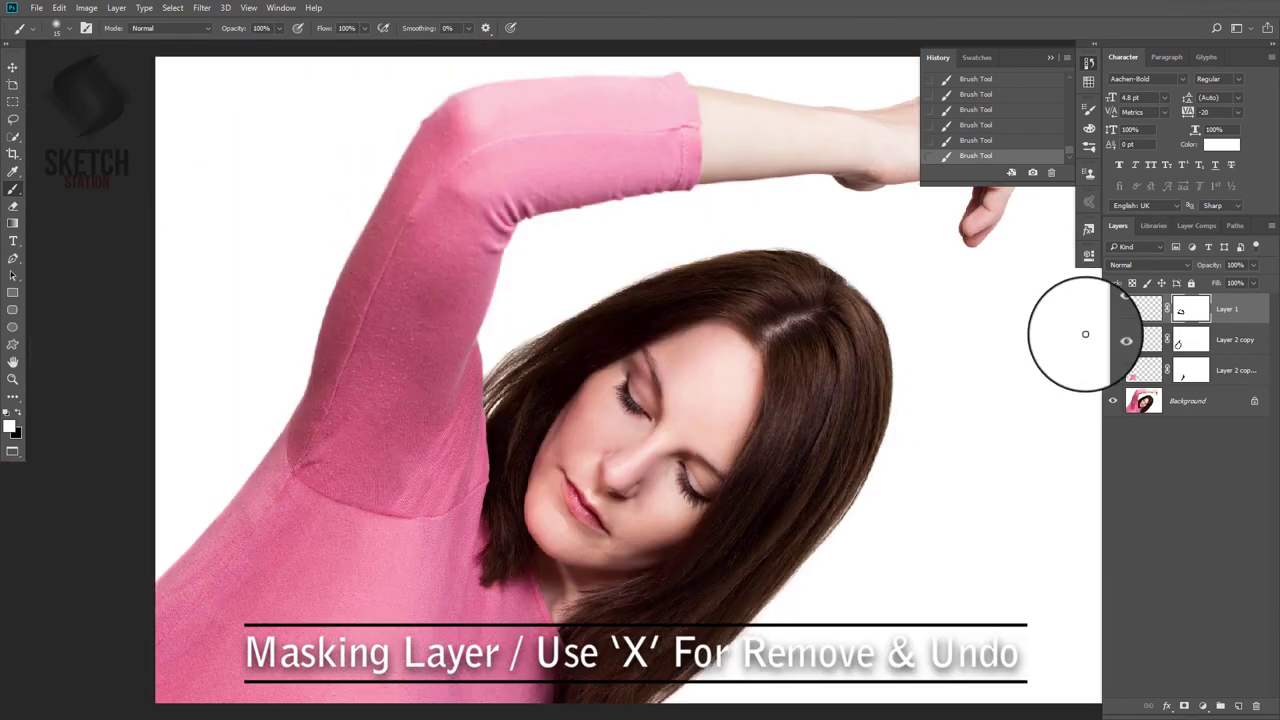
Merge the patch layers into a single Layer 1, then hide it to show the original stain.
{"action": "left_click", "coordinate": [1236, 370]}
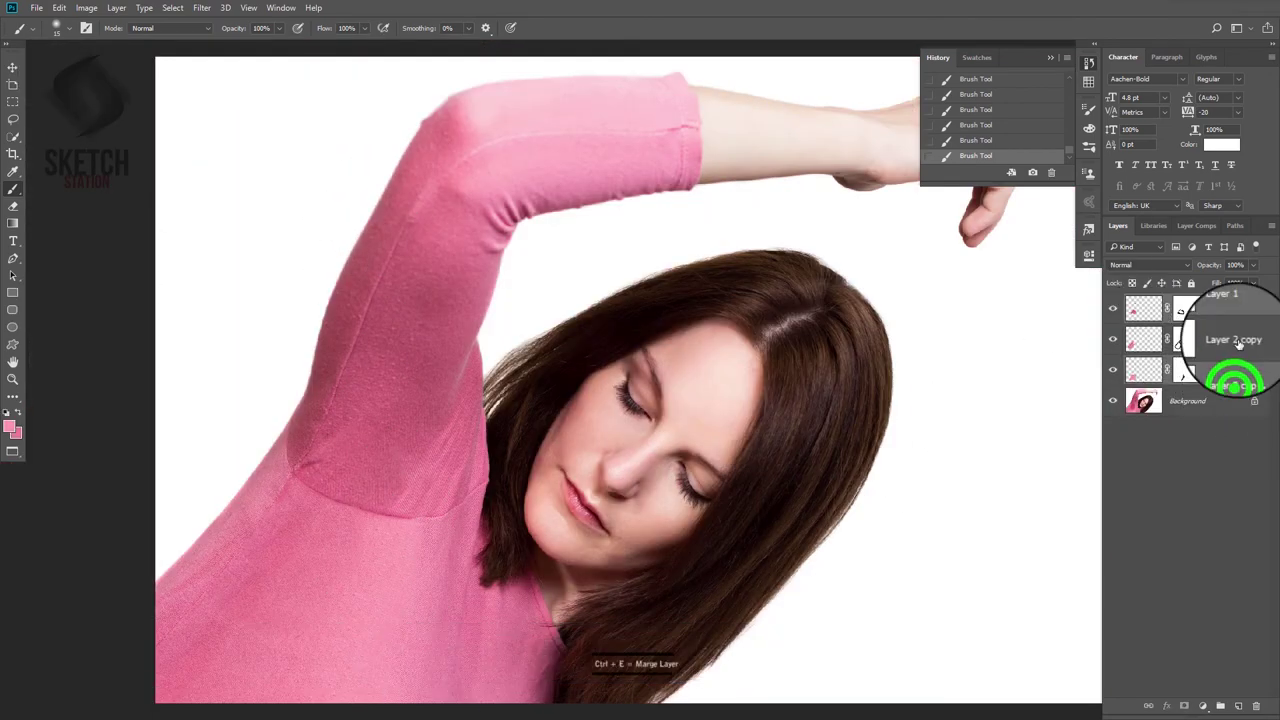
{"action": "left_click", "coordinate": [1236, 340], "text": "ctrl"}
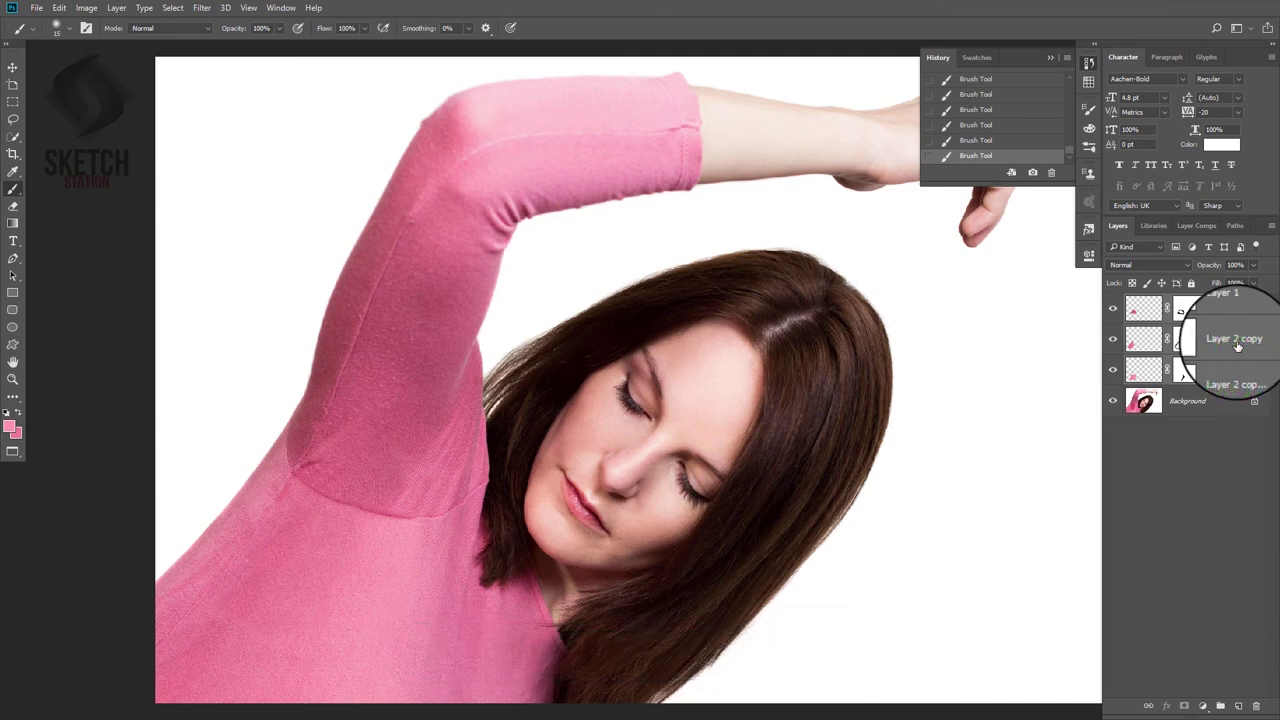
{"action": "key", "text": "ctrl+e"}
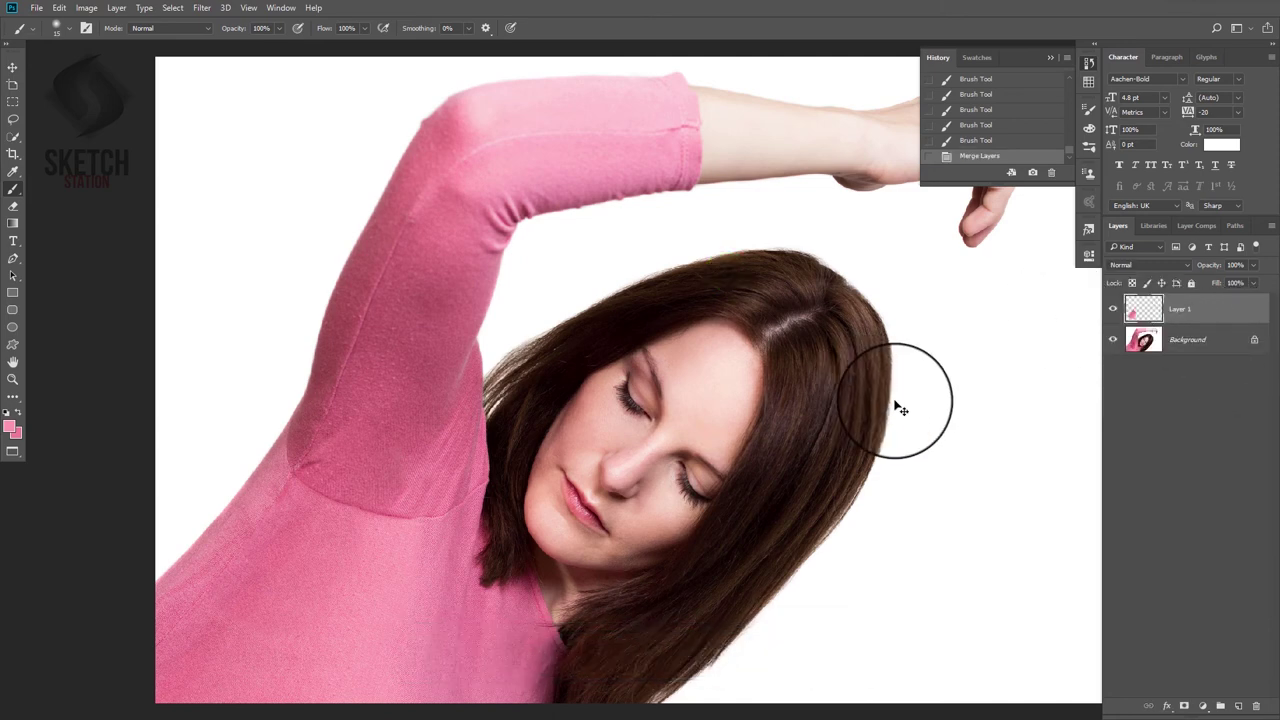
{"action": "left_click", "coordinate": [1050, 57]}
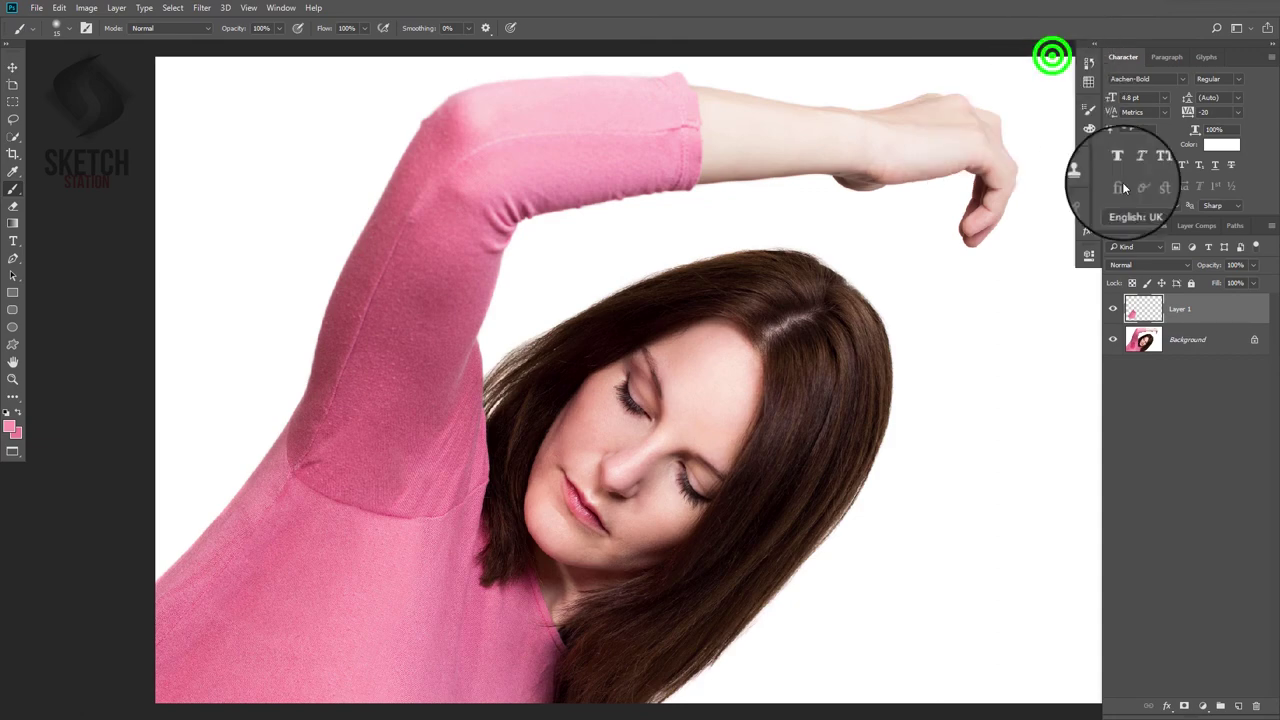
{"action": "left_click", "coordinate": [1113, 308]}
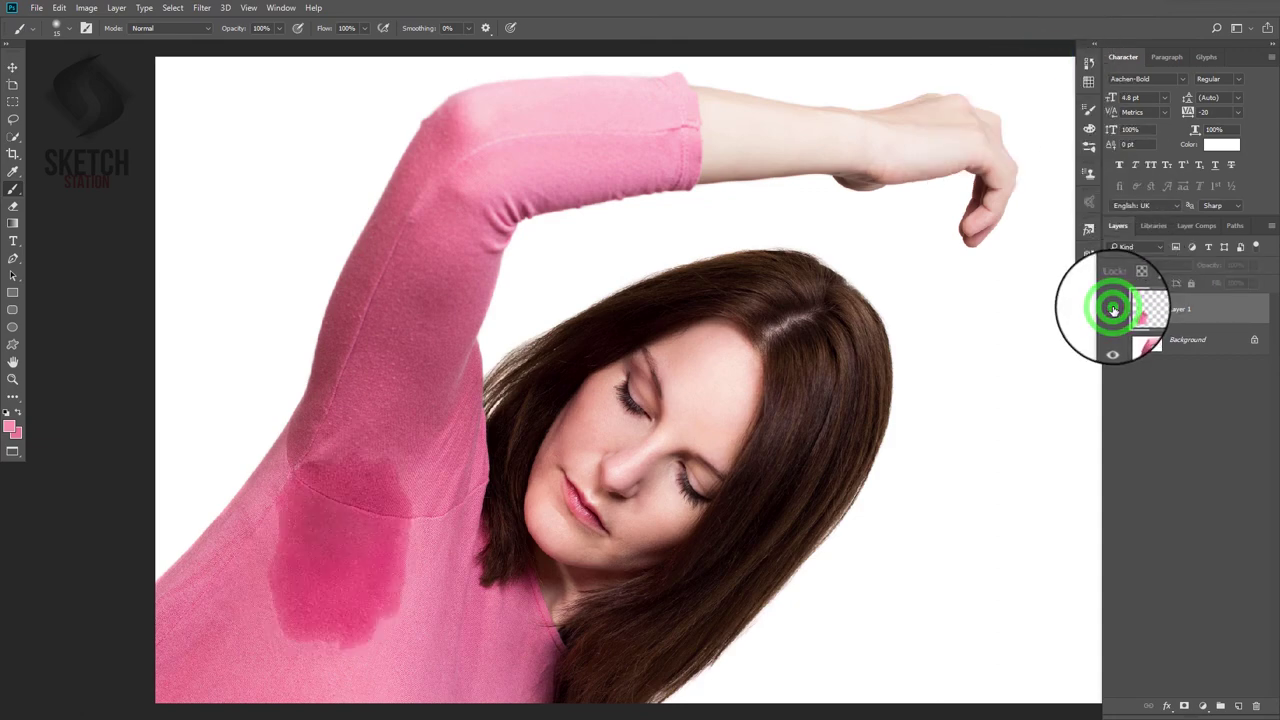